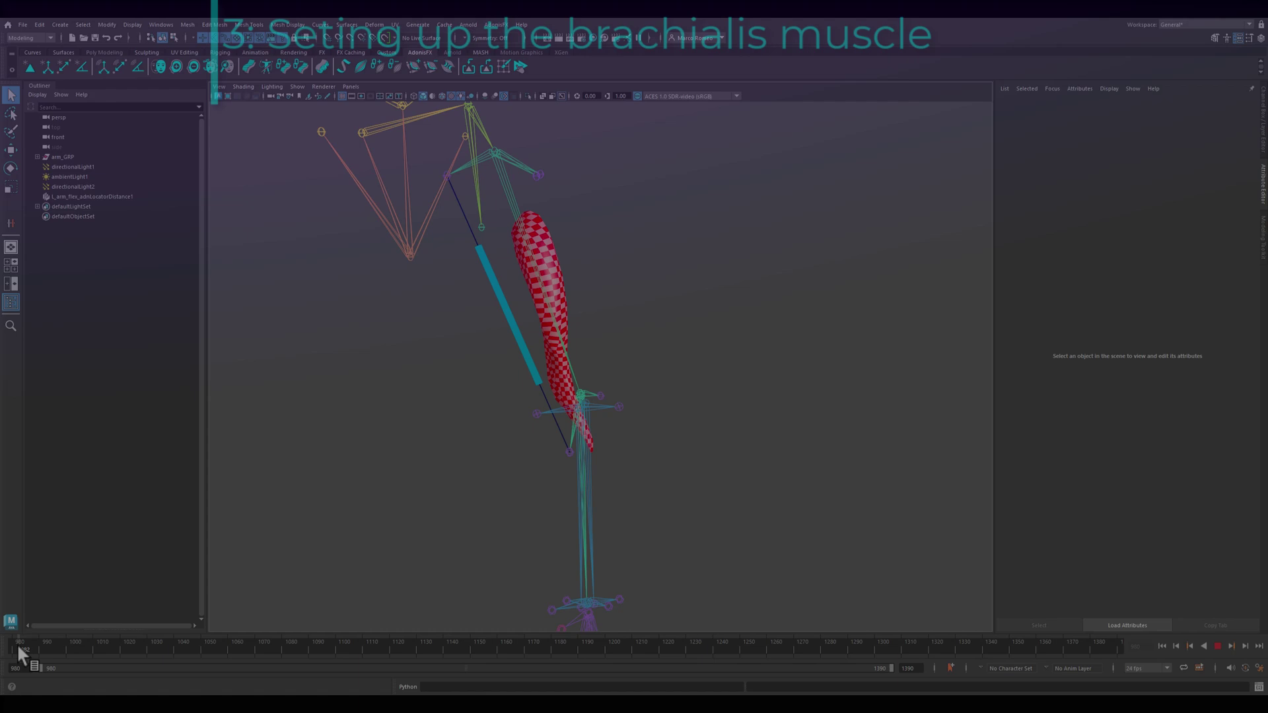
- Return to frame 980 and apply an AdonisFX Muscle deformer to the L_brachialis_GEO mesh
mouse_move(20, 653)
left_mouse_down()
mouse_move(133, 651)
mouse_move(2, 654)
left_mouse_up()
left_click(560, 271)
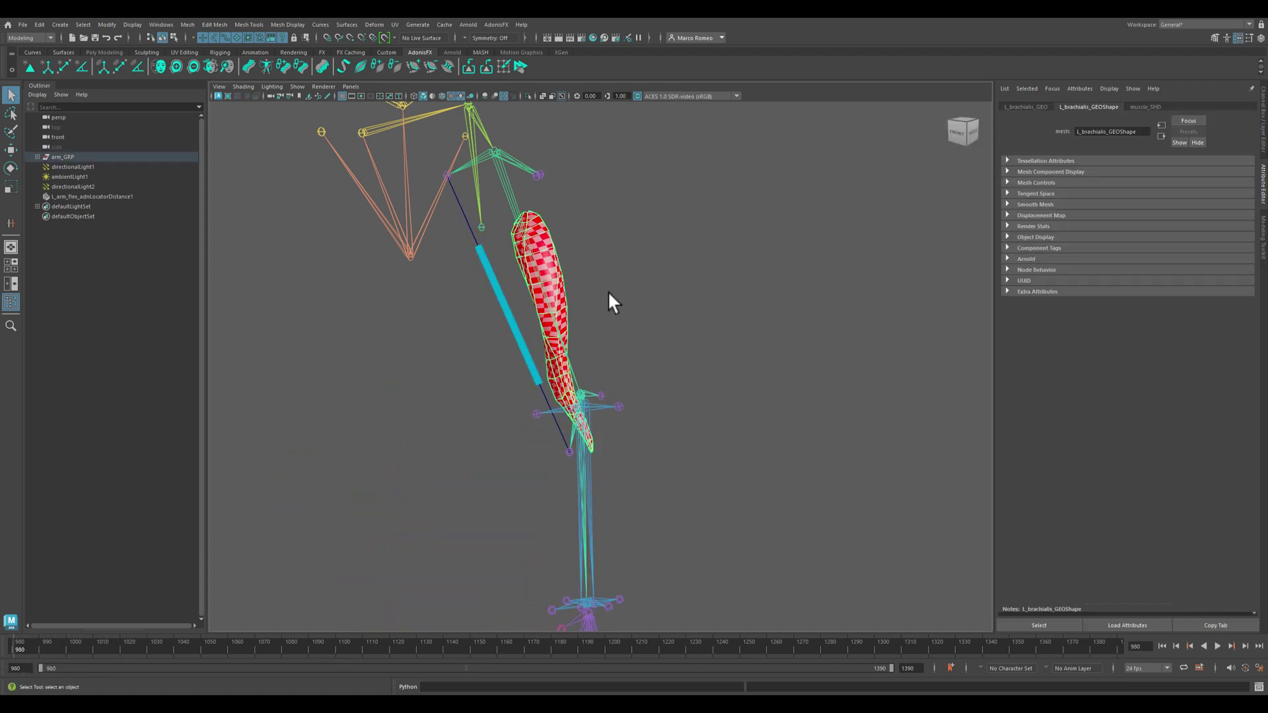
left_click_drag(615, 291, 710, 416, "alt")
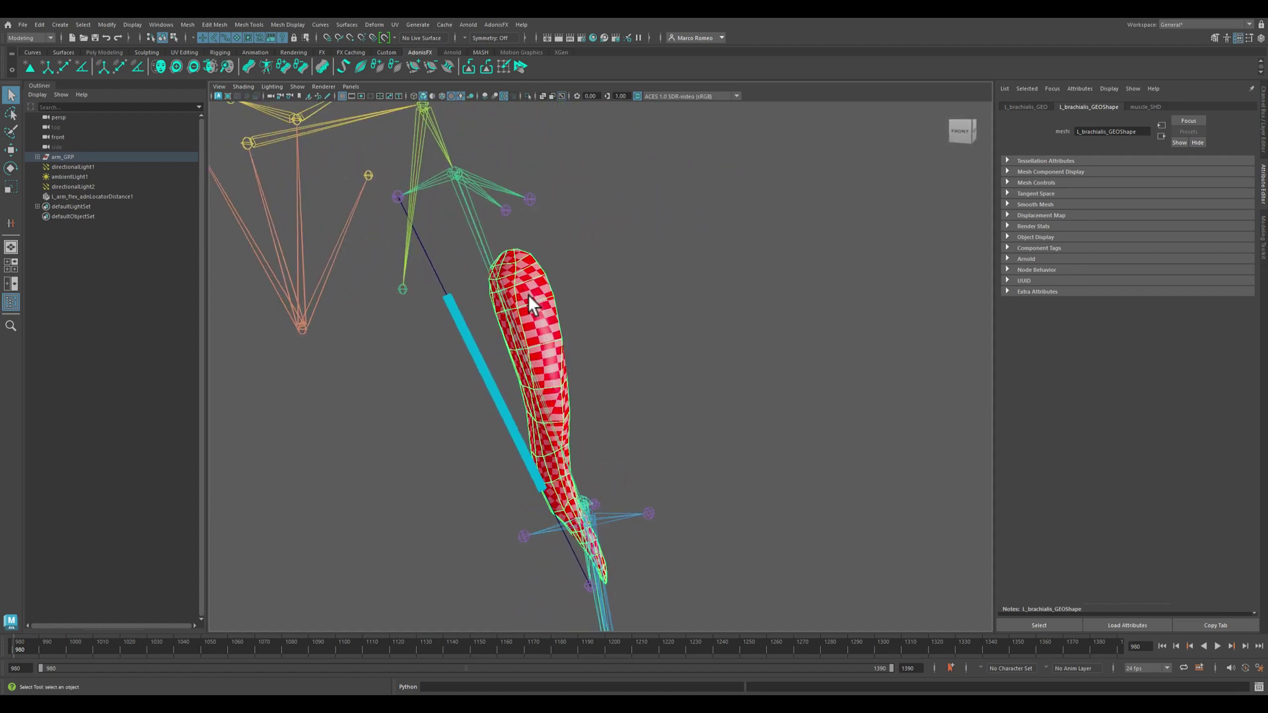
left_click_drag(911, 416, 844, 470, "alt")
right_click_drag(843, 470, 713, 469, "alt")
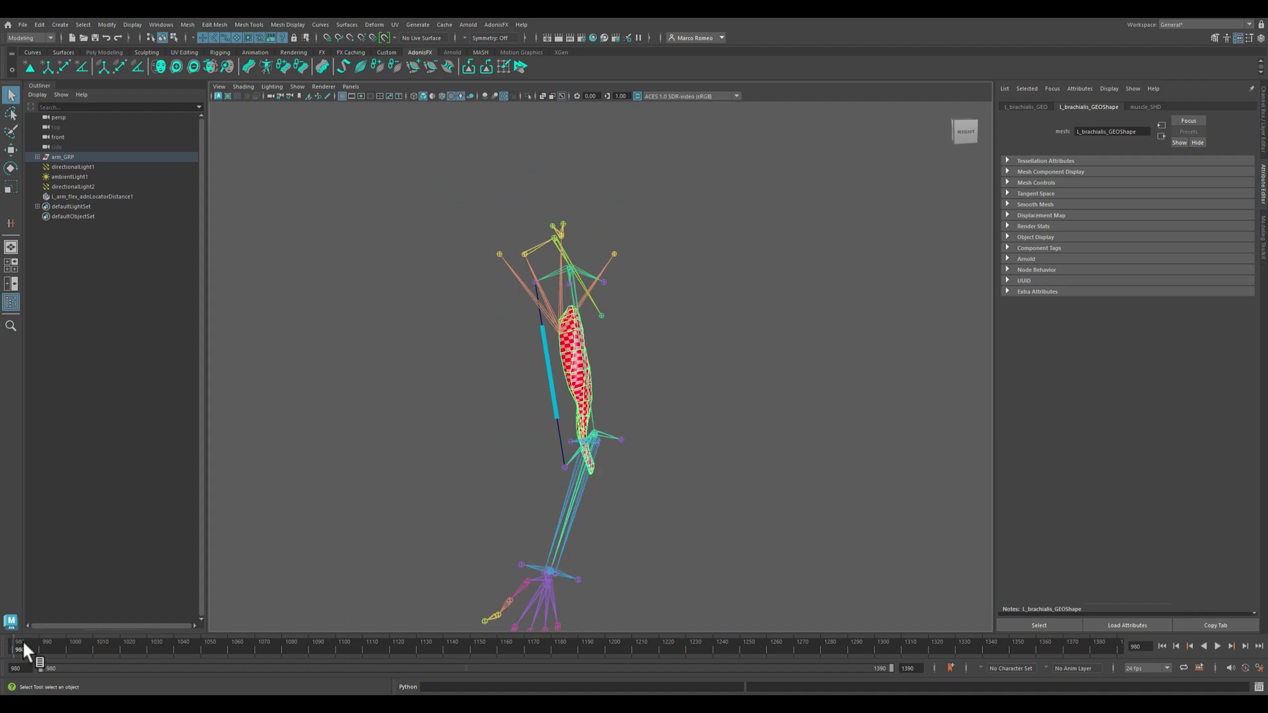
mouse_move(12, 644)
left_mouse_down()
mouse_move(93, 638)
mouse_move(5, 652)
left_mouse_up()
right_click_drag(649, 338, 703, 384, "alt")
left_click_drag(651, 363, 576, 337, "alt")
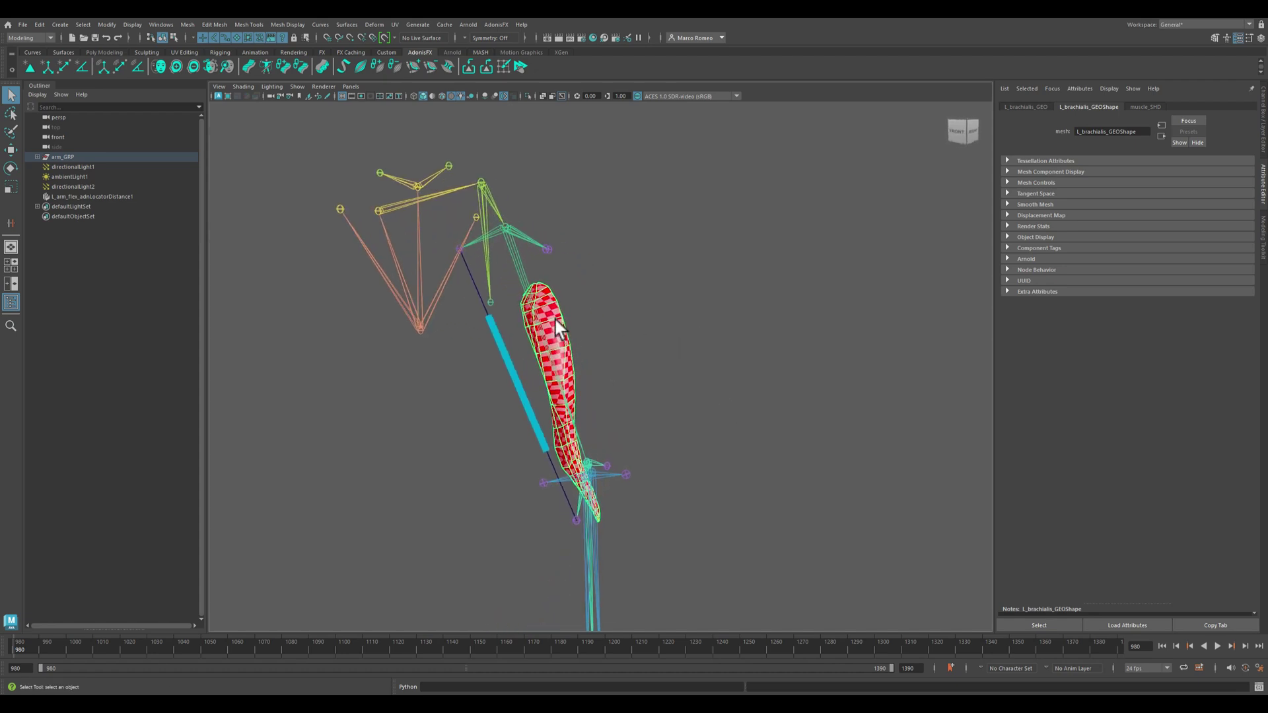
left_click(360, 68)
- Rename the new muscle deformer node to L_brachialis_AdnMuscle1
right_click_drag(680, 402, 786, 410, "alt")
left_click(1226, 105)
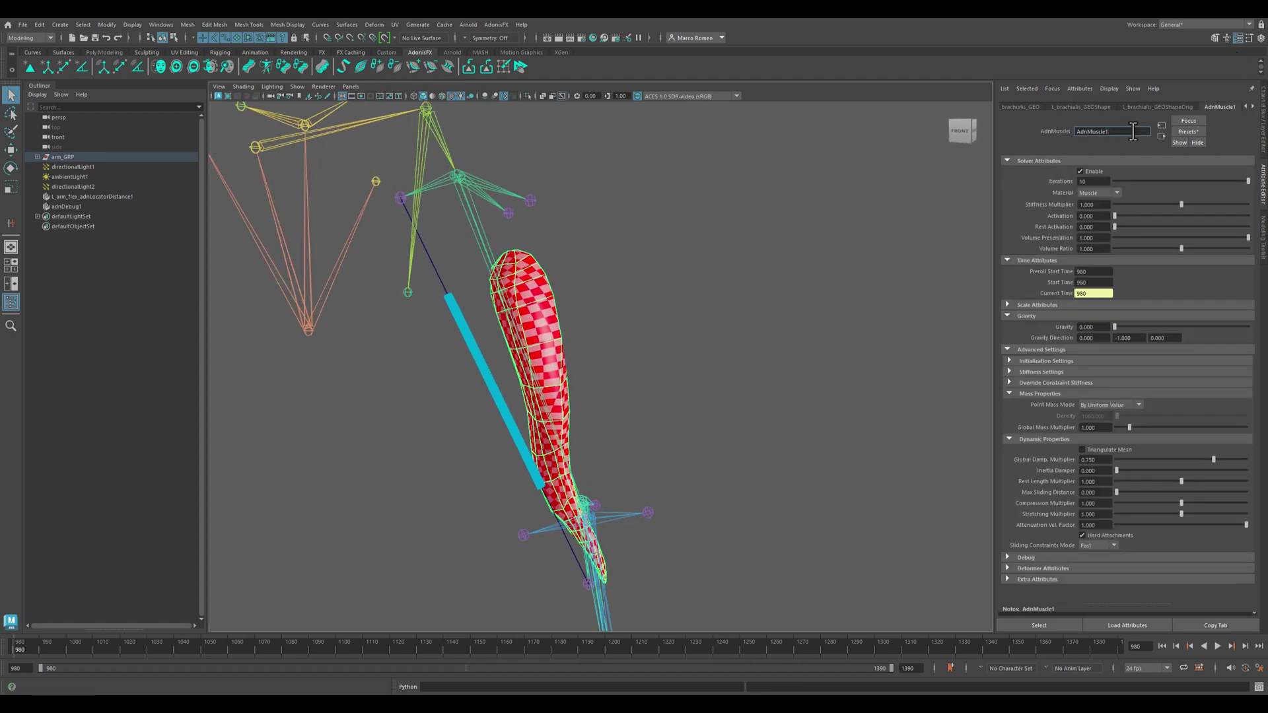
type("L_brachialis_")
key("Return")
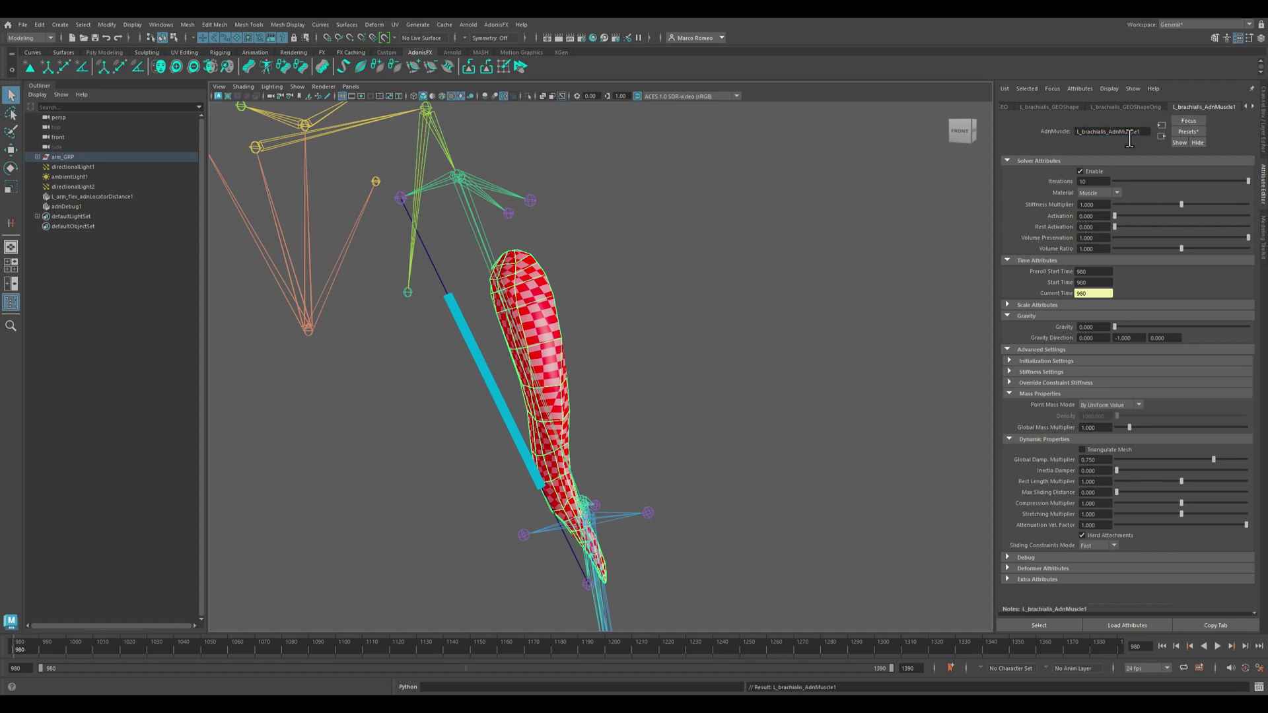
- Review the muscle deformer's gravity and scale attributes and the size of the whole arm against the scene grid
left_click_drag(771, 362, 745, 359, "alt")
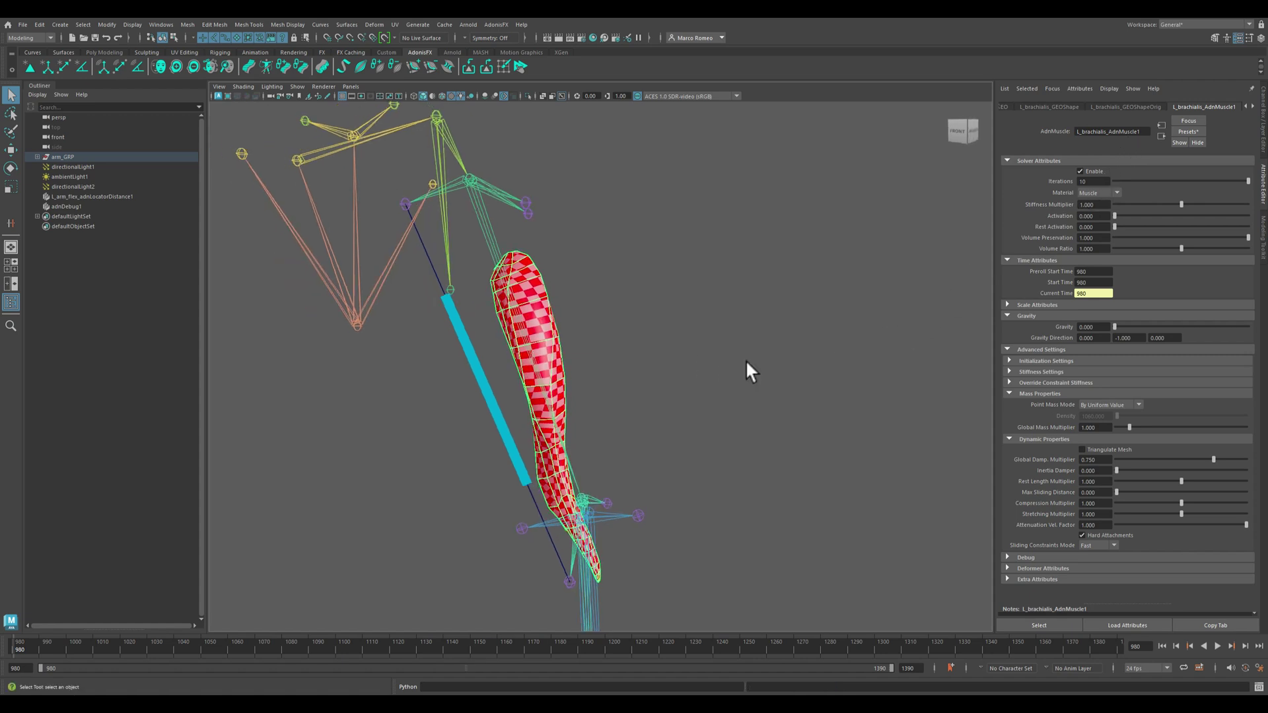
right_click_drag(746, 359, 763, 378, "alt")
left_click_drag(764, 377, 784, 379, "alt")
right_click_drag(784, 379, 784, 365, "alt")
middle_click_drag(784, 365, 768, 331, "alt")
left_click(1025, 316)
left_click(1021, 316)
left_click(1027, 304)
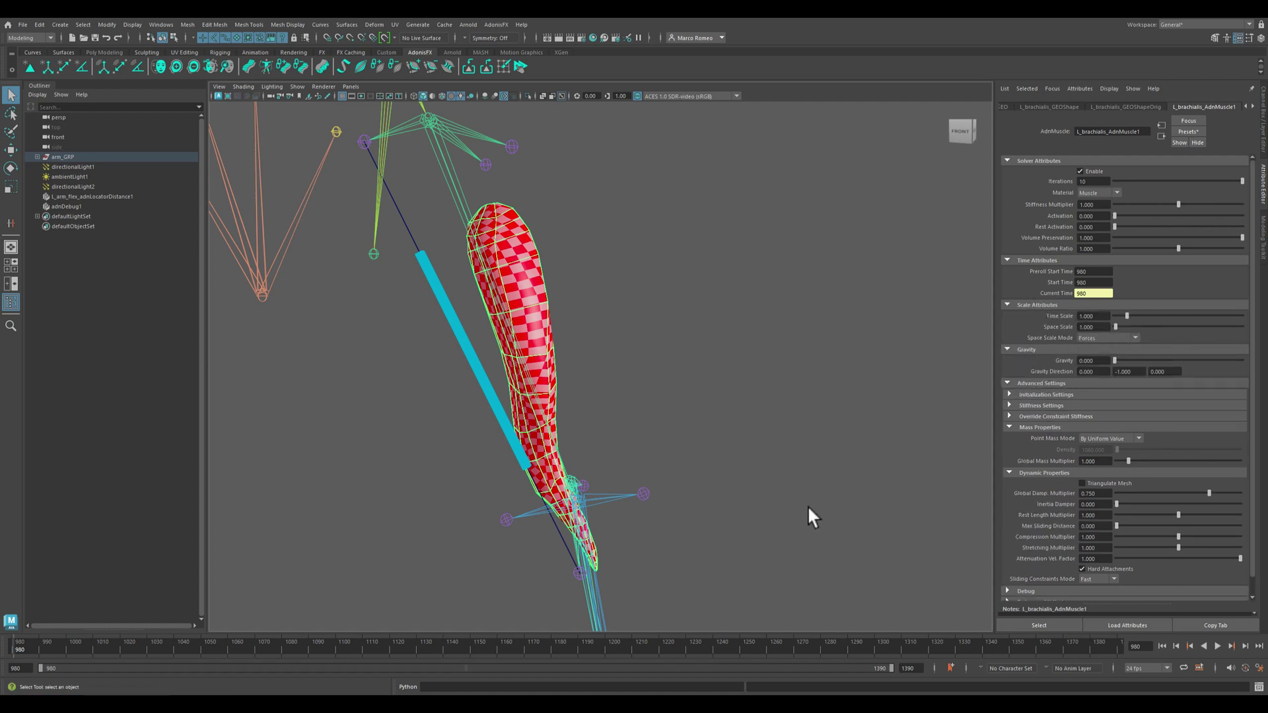
right_click_drag(807, 516, 570, 391, "alt")
middle_click_drag(570, 391, 676, 314, "alt")
left_click_drag(802, 402, 681, 423, "alt")
middle_click_drag(719, 464, 718, 438, "alt")
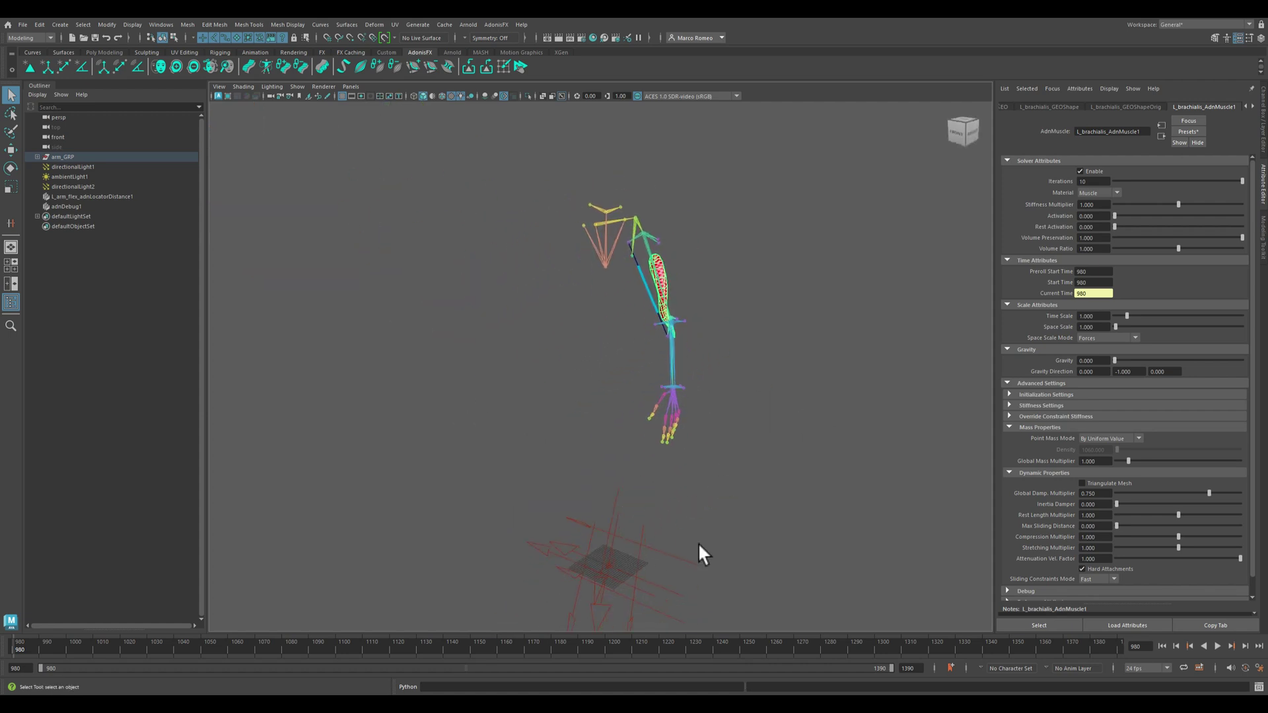
- Hide all lighting, shading and rendering objects in the viewport and return to a close view of the muscle
left_click(298, 86)
mouse_move(353, 125)
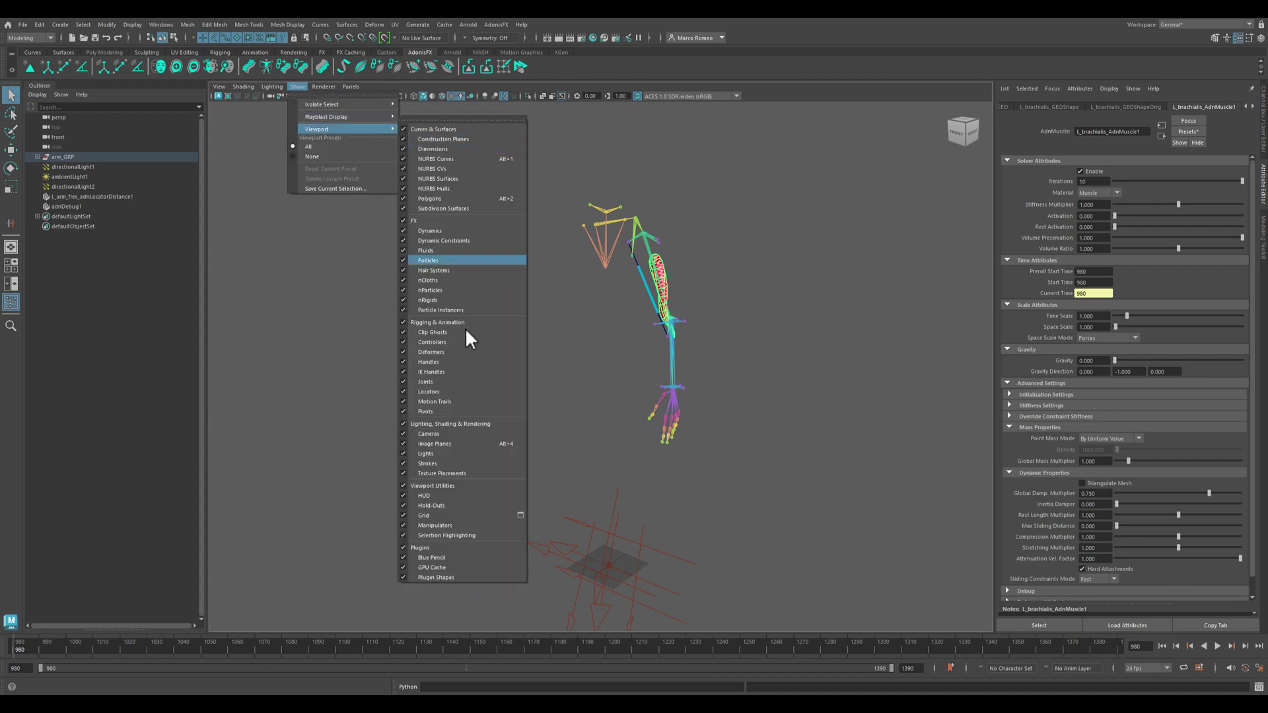
left_click(403, 423)
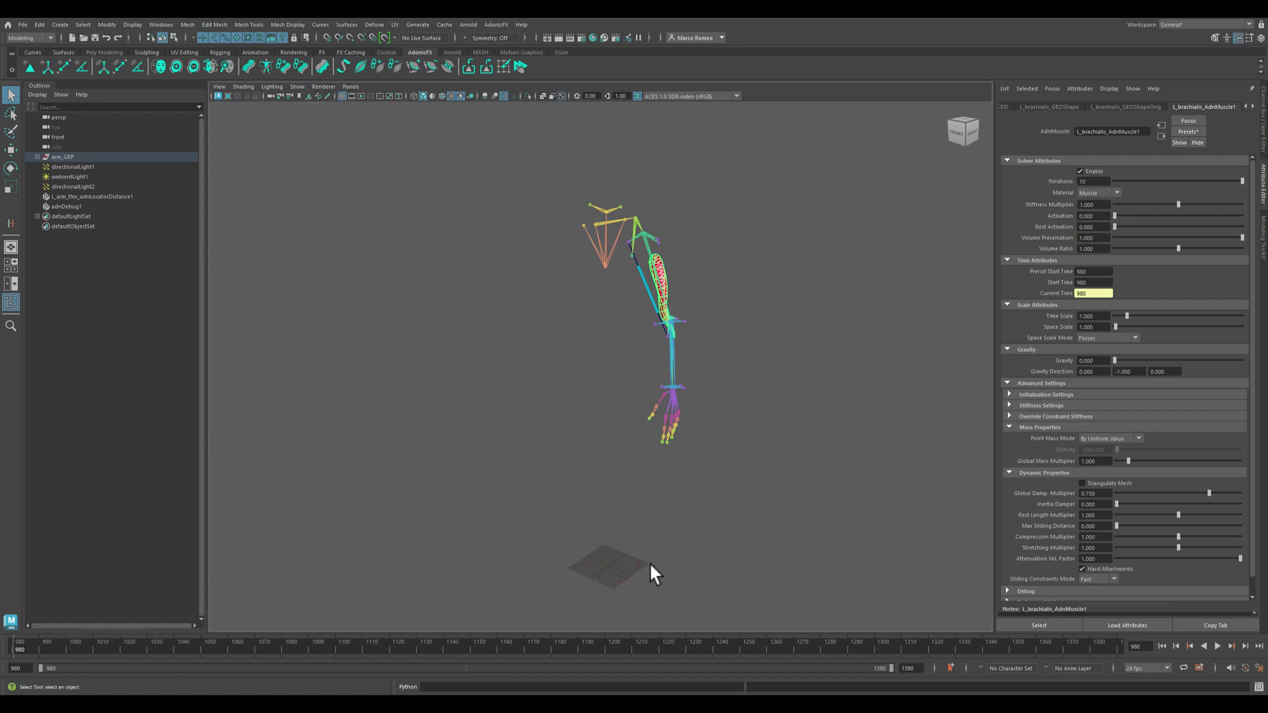
scroll(703, 497, "up", 5)
middle_click_drag(766, 264, 629, 433, "alt")
scroll(648, 444, "up", 5)
left_click_drag(644, 430, 672, 406, "alt")
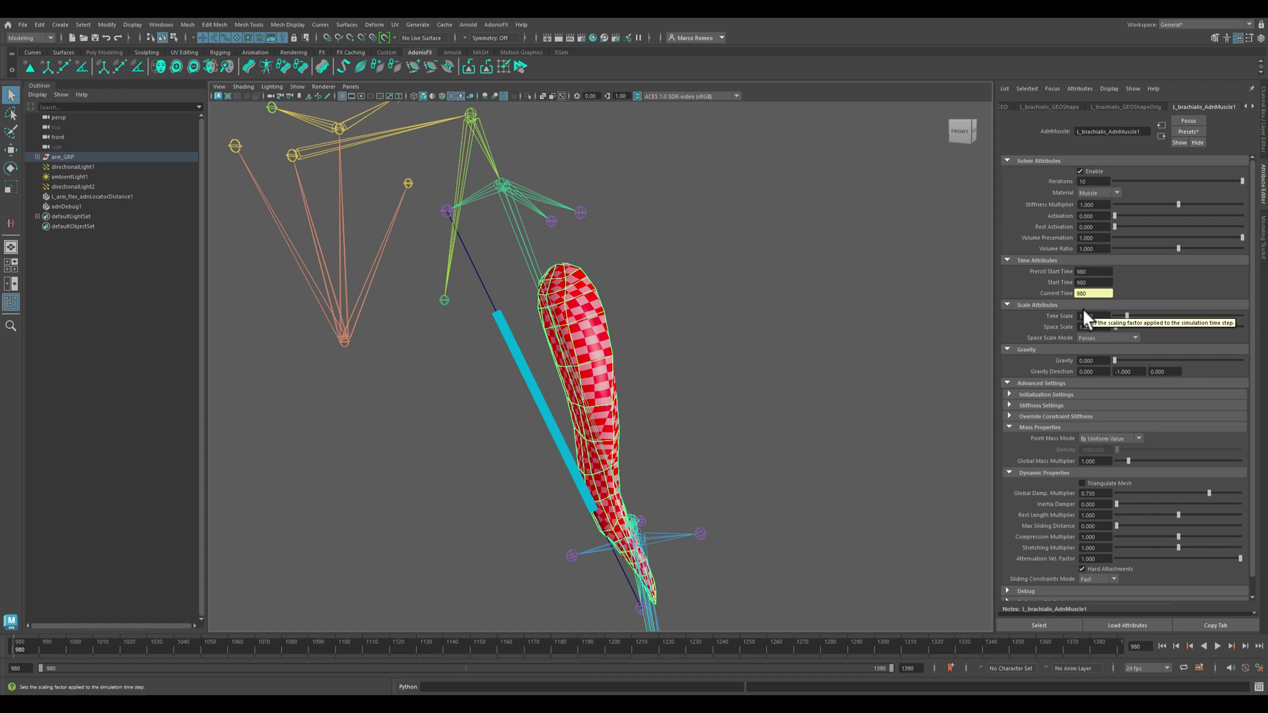
- Collapse the scale attributes and set the brachialis muscle's gravity to 9.8
left_click(1033, 305)
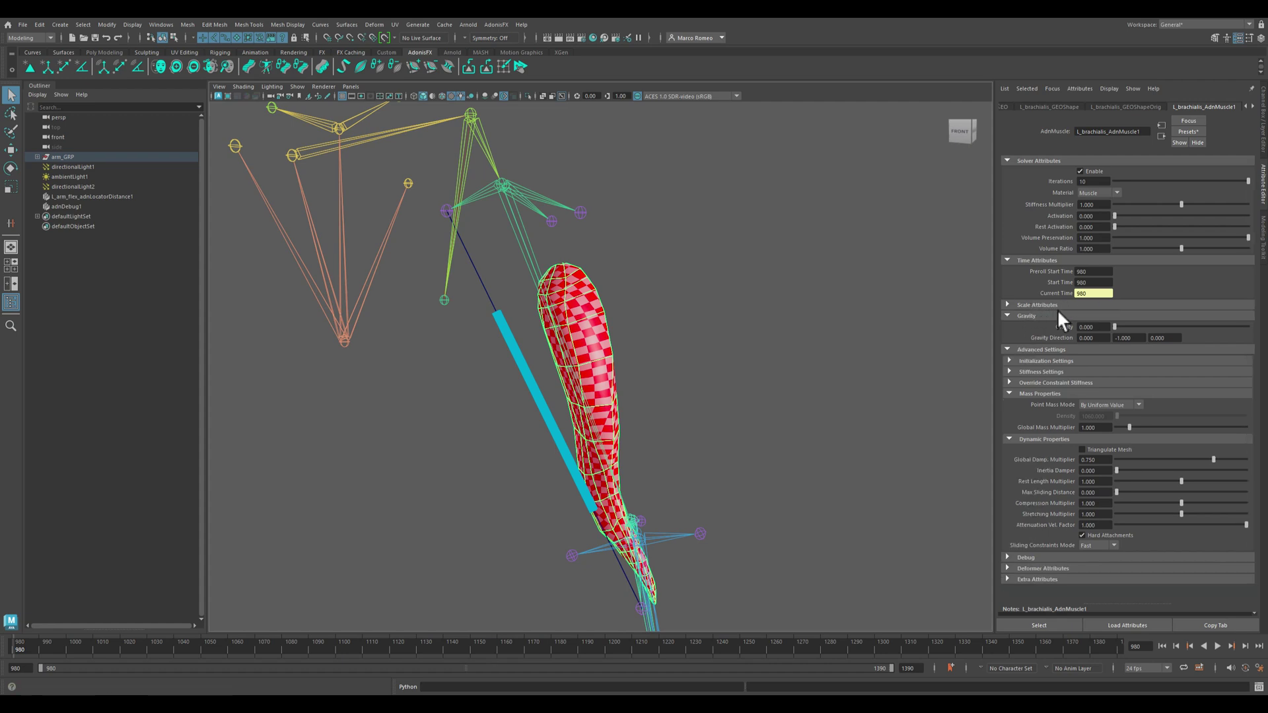
left_click(1107, 327)
type("9.8")
key("Return")
- Set the muscle's Point Mass Mode to By Density and its Global Mass Multiplier to 0.1
scroll(795, 415, "down", 2)
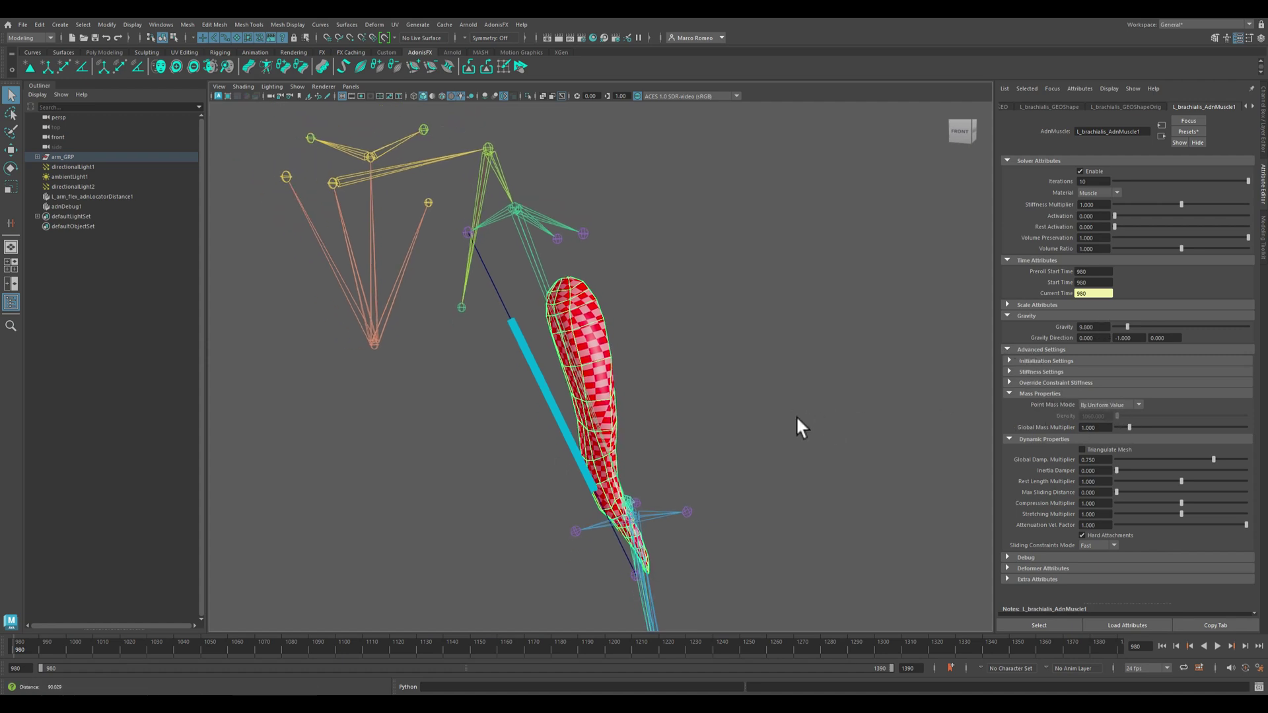
scroll(797, 426, "up", 5)
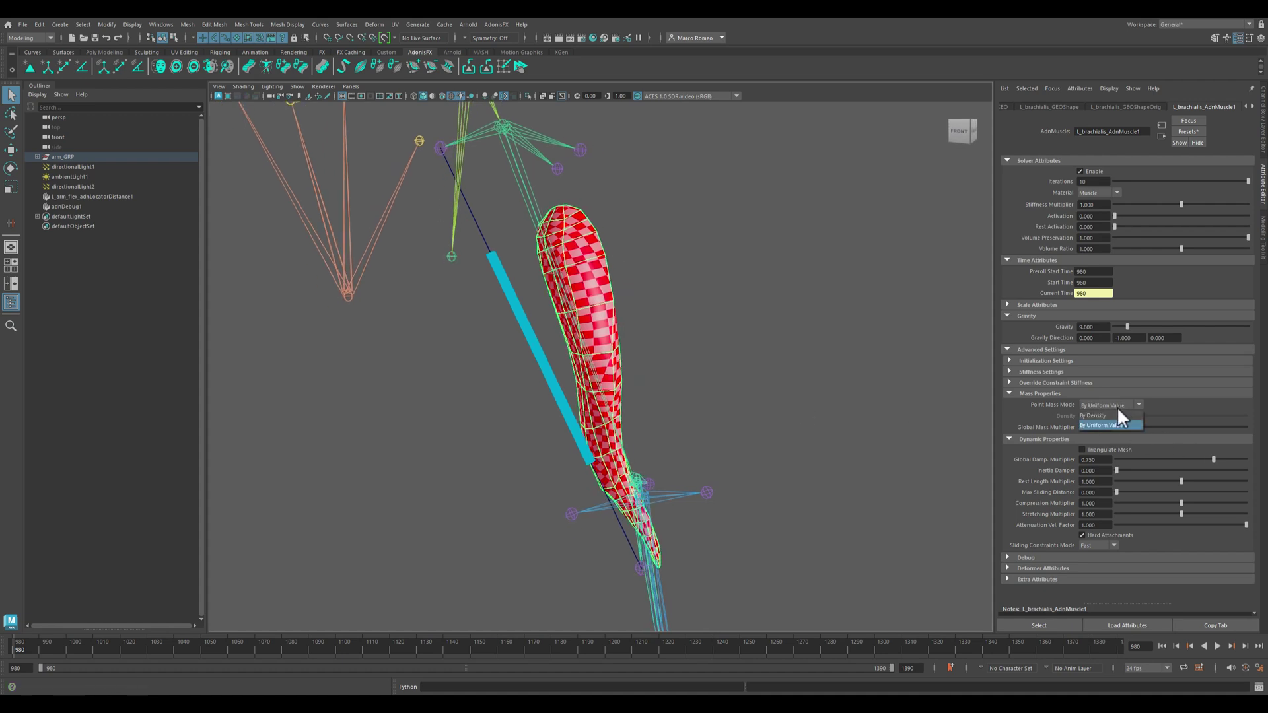
left_click(1095, 415)
mouse_move(688, 401)
left_mouse_down("alt")
mouse_move(708, 401)
mouse_move(685, 405)
left_mouse_up("alt")
scroll(799, 462, "up", 5)
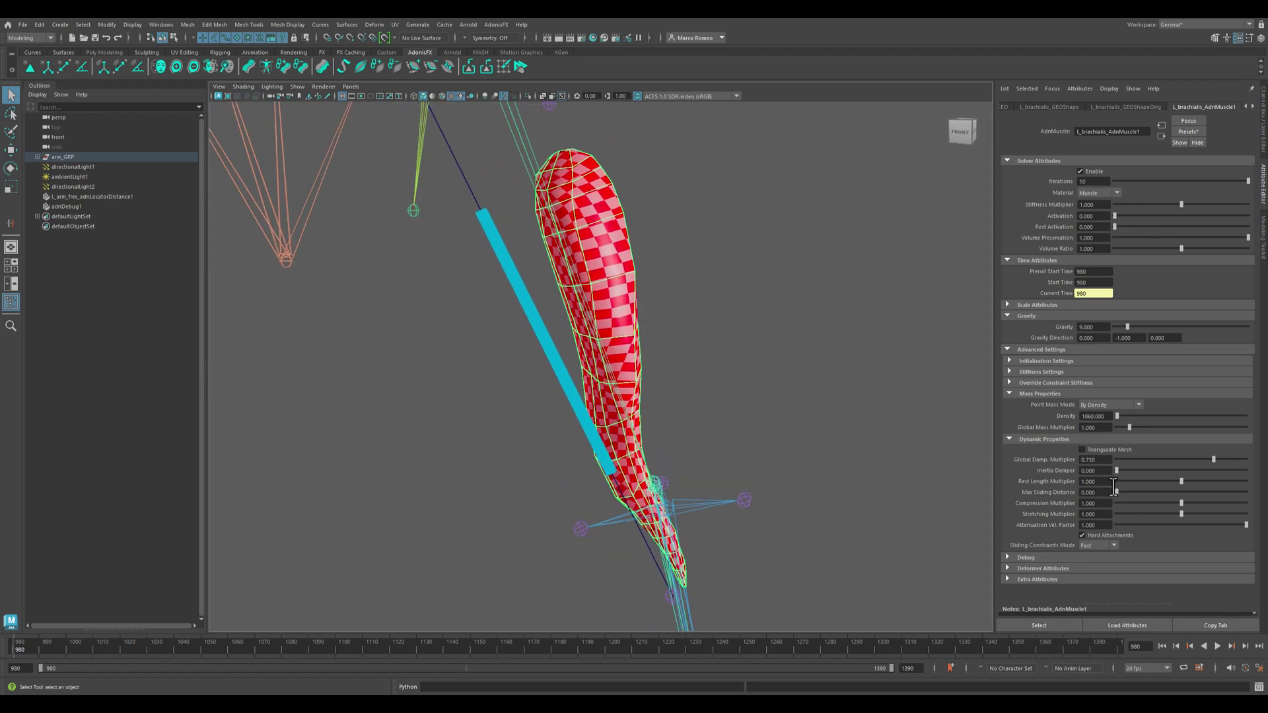
scroll(798, 450, "down", 4)
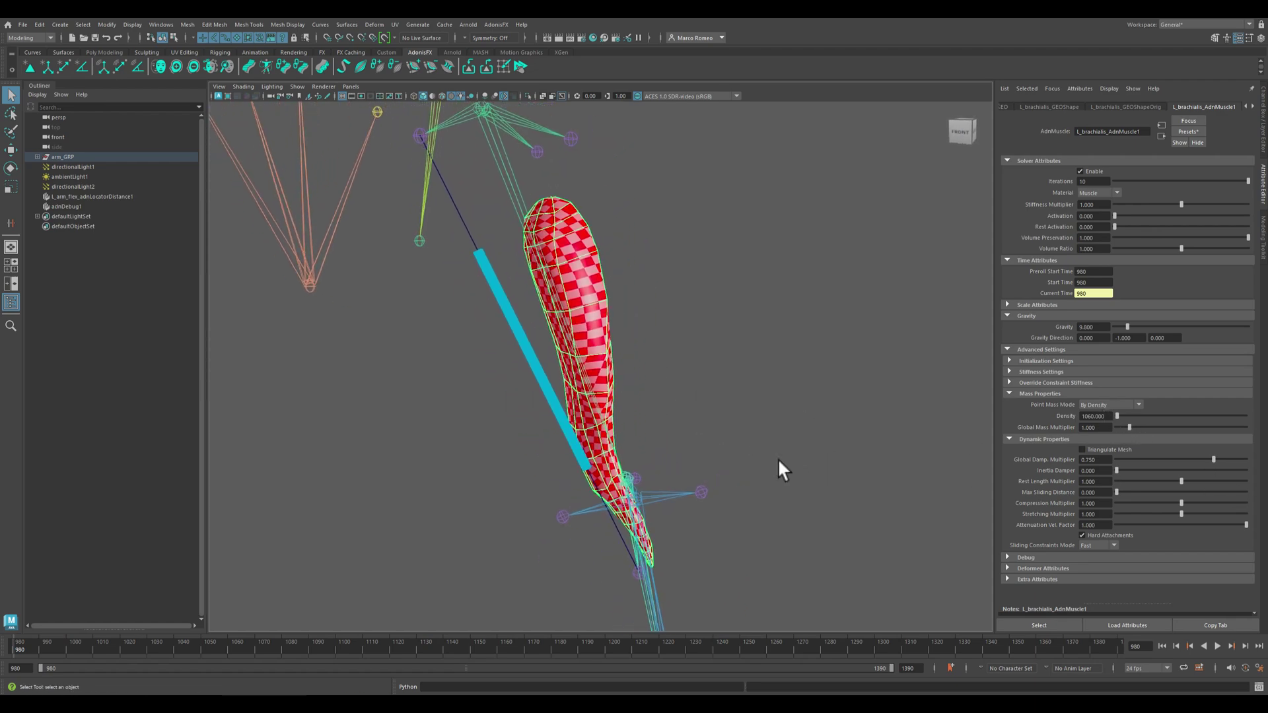
scroll(779, 459, "up", 2)
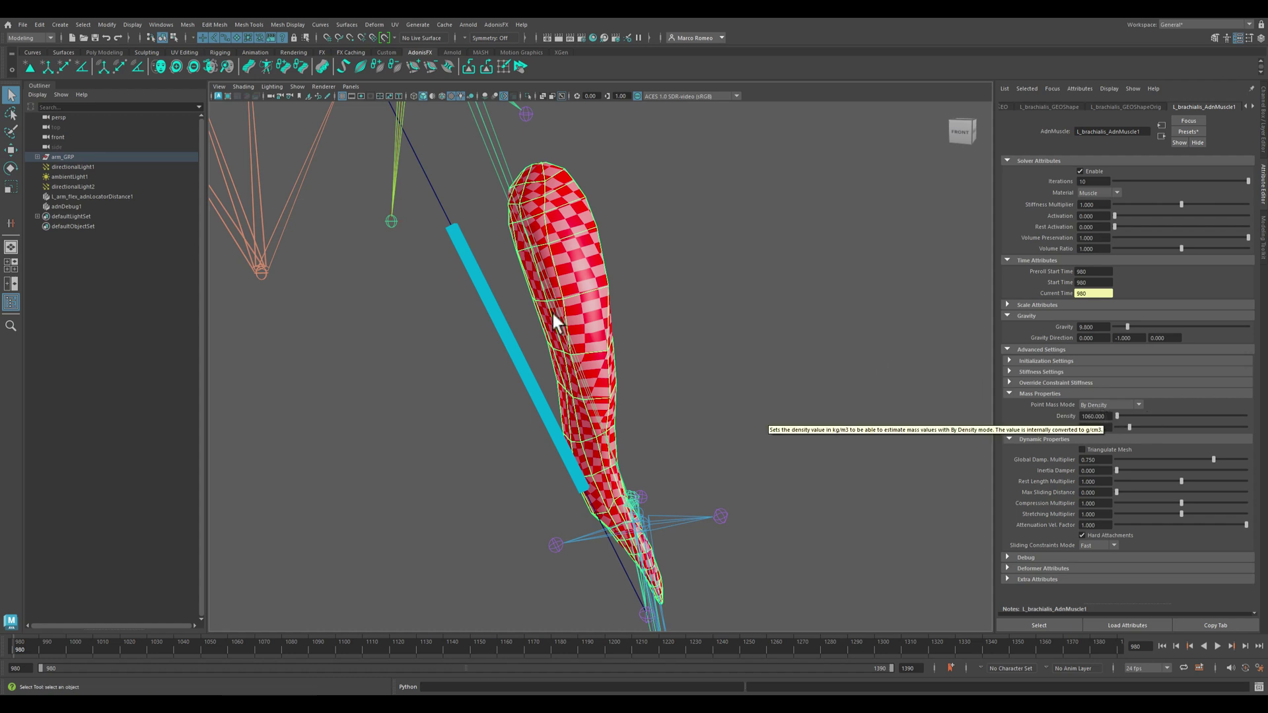
left_click(1107, 428)
type("0.1")
key("Return")
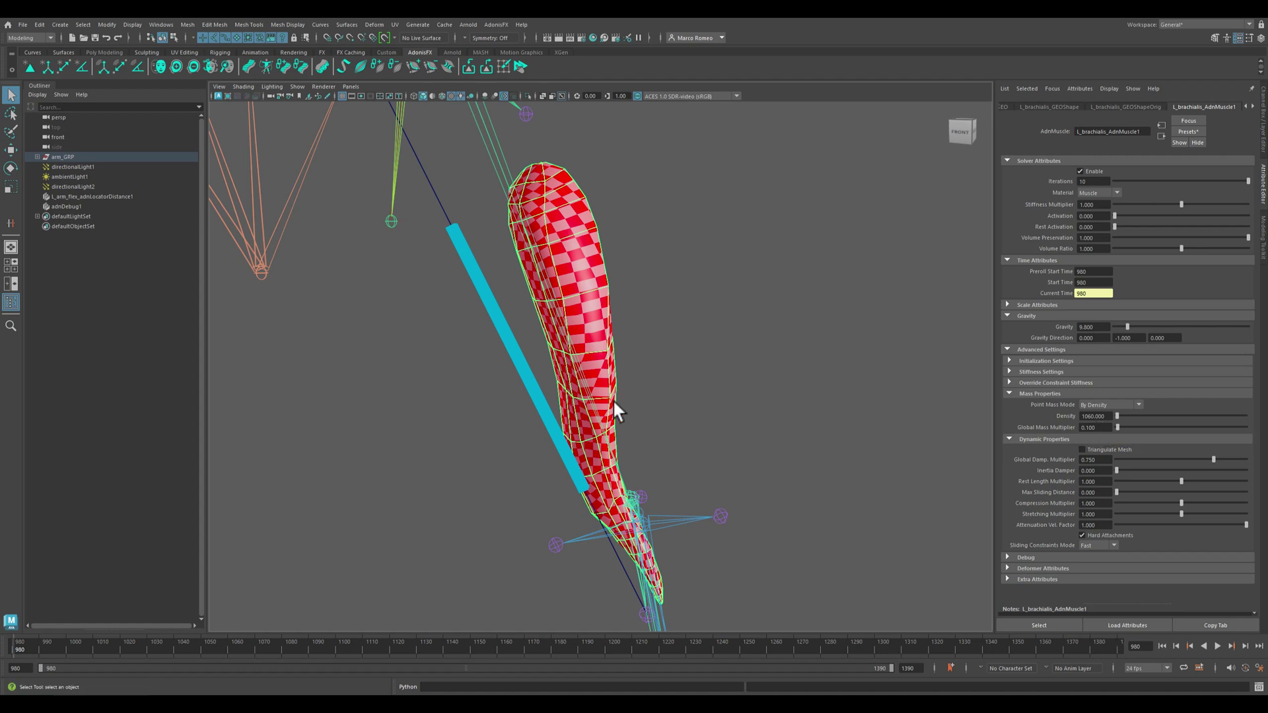
- Enable Triangulate Mesh and disable Hard Attachments in the muscle's dynamic properties
right_click_drag(793, 429, 745, 419, "alt")
middle_click_drag(747, 420, 764, 405, "alt")
right_click_drag(757, 406, 807, 446, "alt")
mouse_move(812, 458)
left_mouse_down("alt")
mouse_move(759, 447)
mouse_move(787, 448)
mouse_move(830, 482)
mouse_move(756, 443)
mouse_move(812, 450)
left_mouse_up("alt")
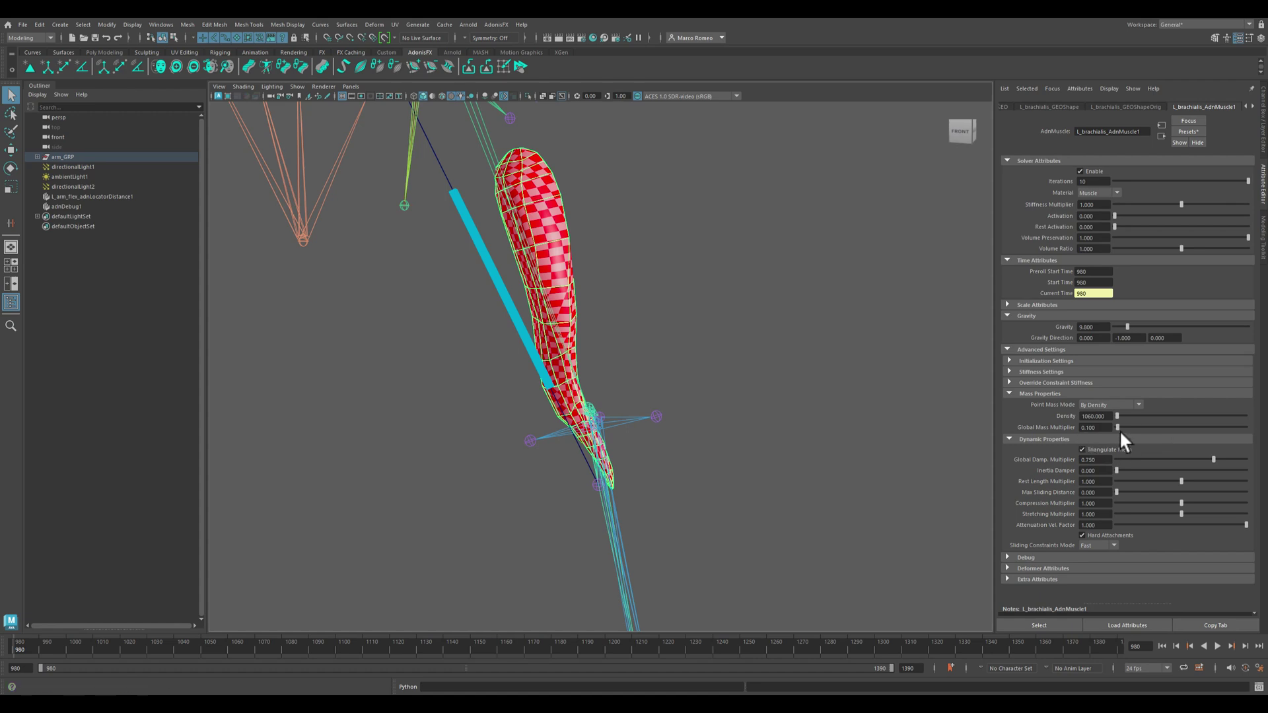
left_click_drag(750, 396, 802, 486, "alt")
left_click_drag(705, 390, 723, 391, "alt")
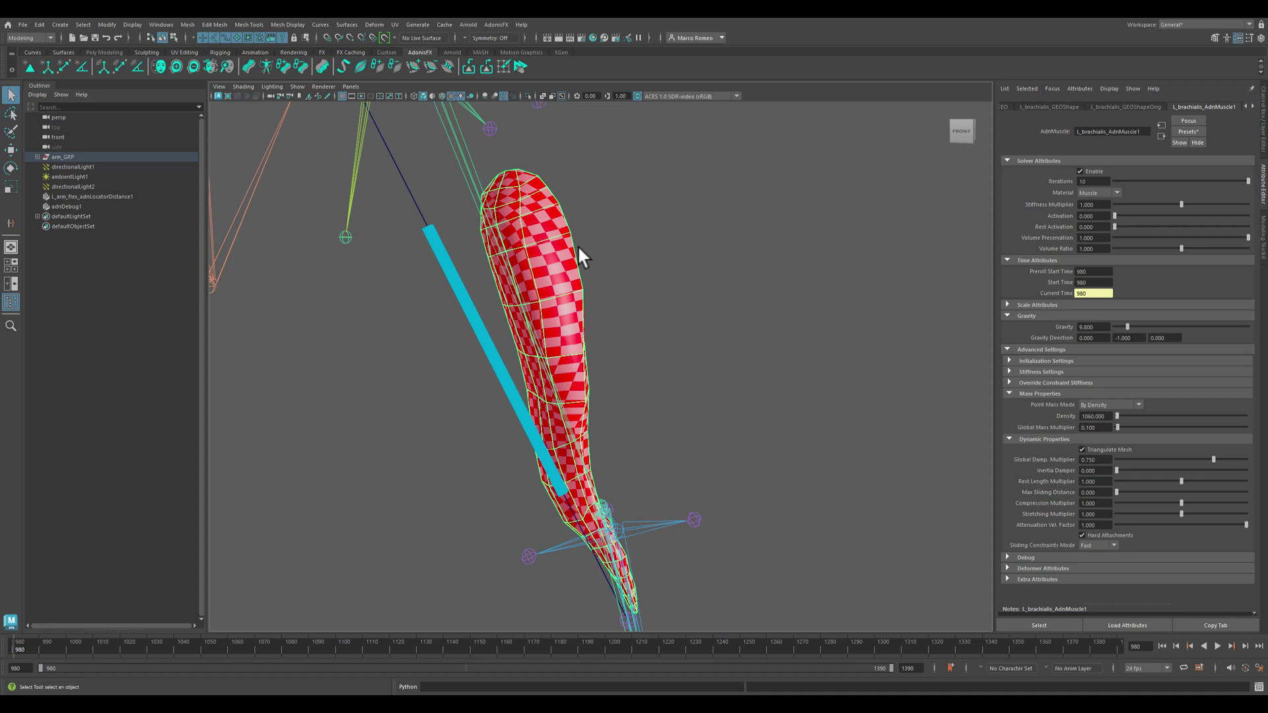
left_click(1114, 533)
right_click_drag(764, 494, 737, 468, "alt")
middle_click_drag(737, 468, 742, 457, "alt")
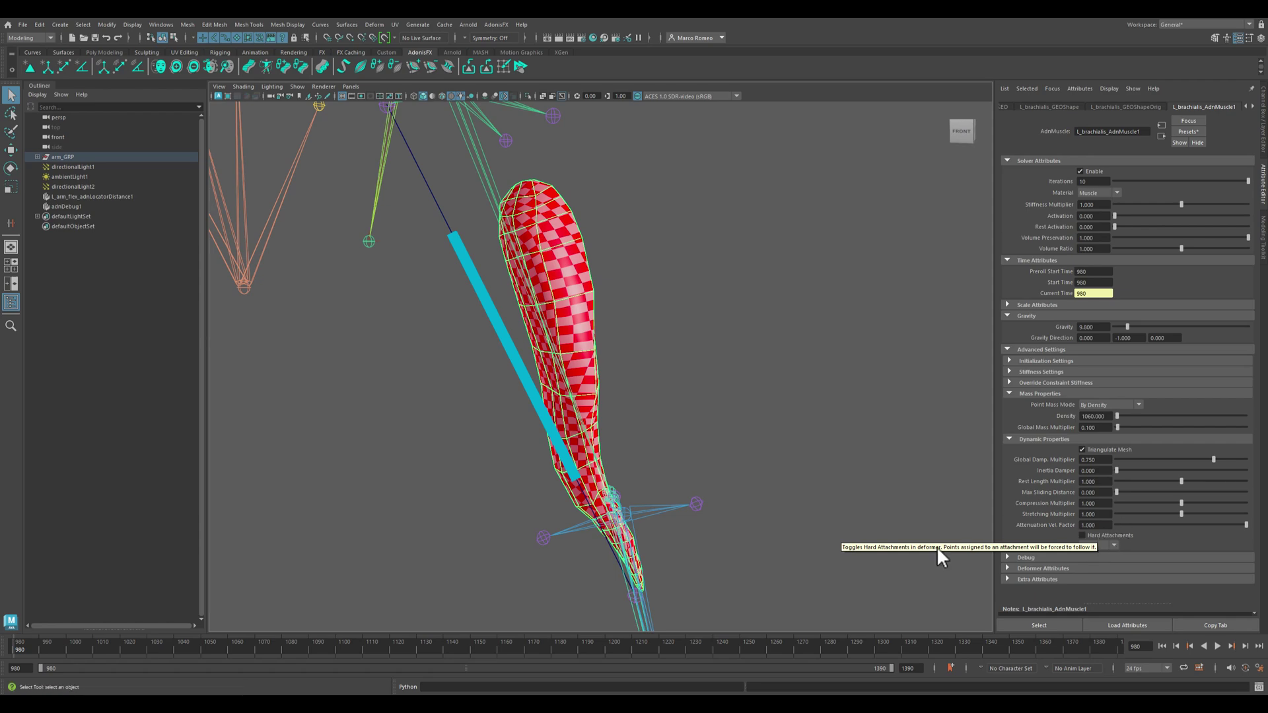
- Set the muscle's Sliding Constraints Mode to Quality and its Max Sliding Distance to 1
left_click_drag(898, 485, 843, 497, "alt")
left_click(1110, 546)
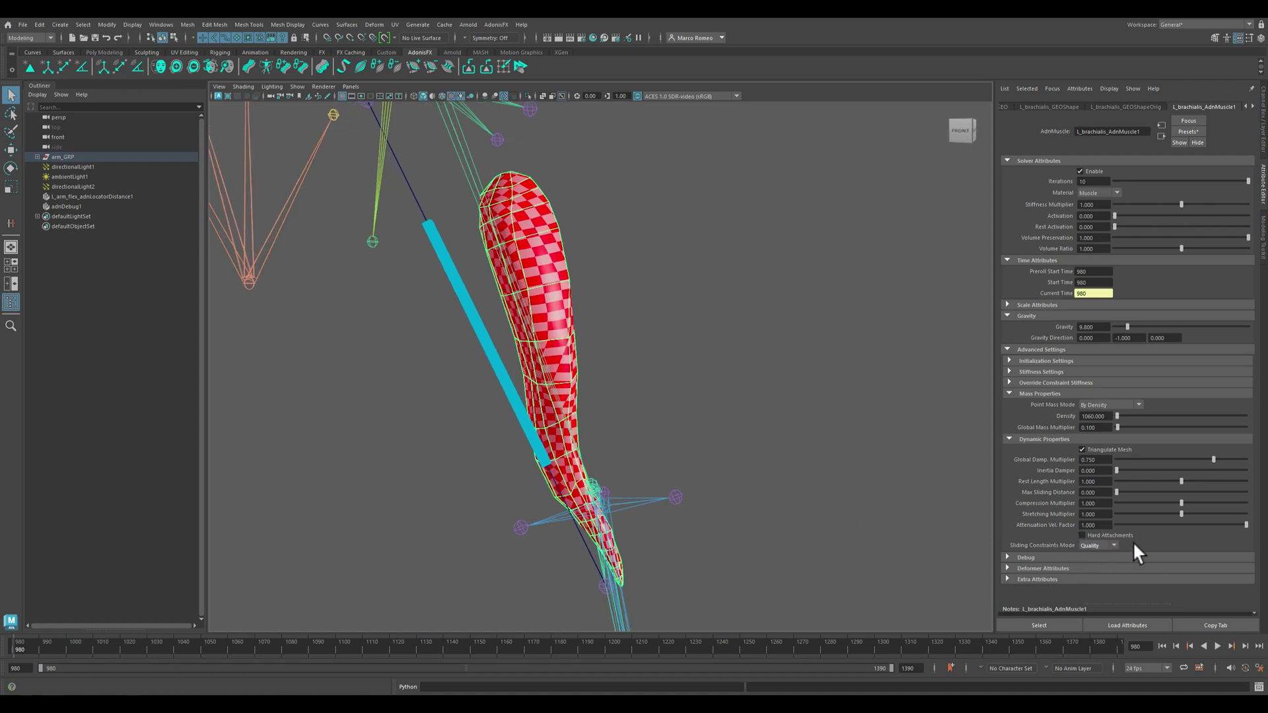
left_click(1101, 492)
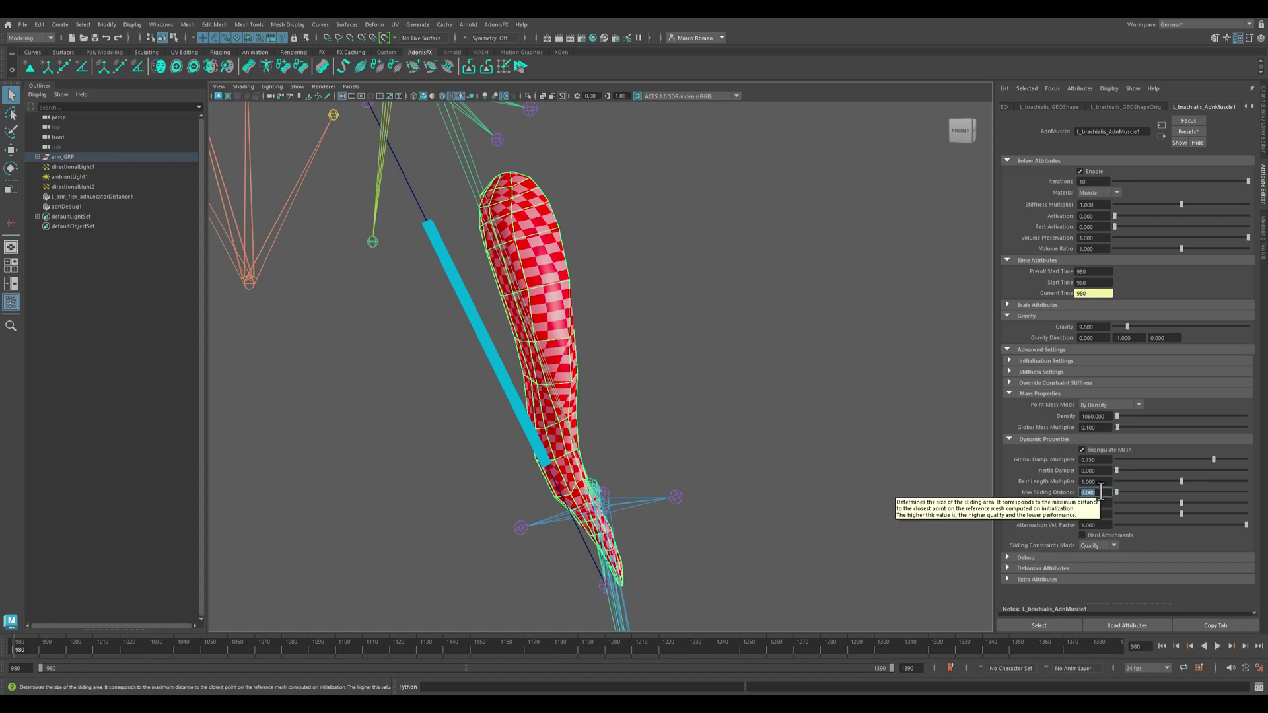
type("1")
key("Return")
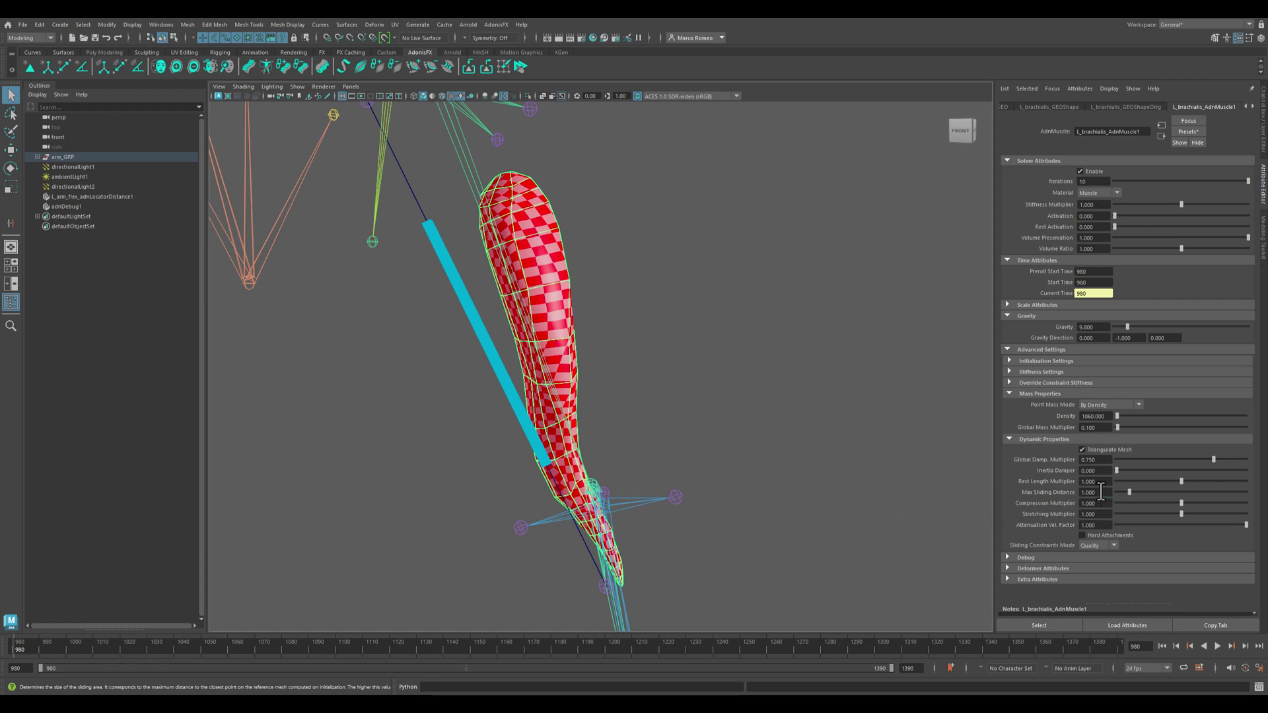
- Examine the shape of the brachialis muscle and its position along the arm joints from several sides
left_click_drag(806, 444, 775, 442, "alt")
right_click_drag(776, 442, 780, 527, "alt")
middle_click_drag(780, 528, 886, 515, "alt")
left_click_drag(664, 404, 680, 396, "alt")
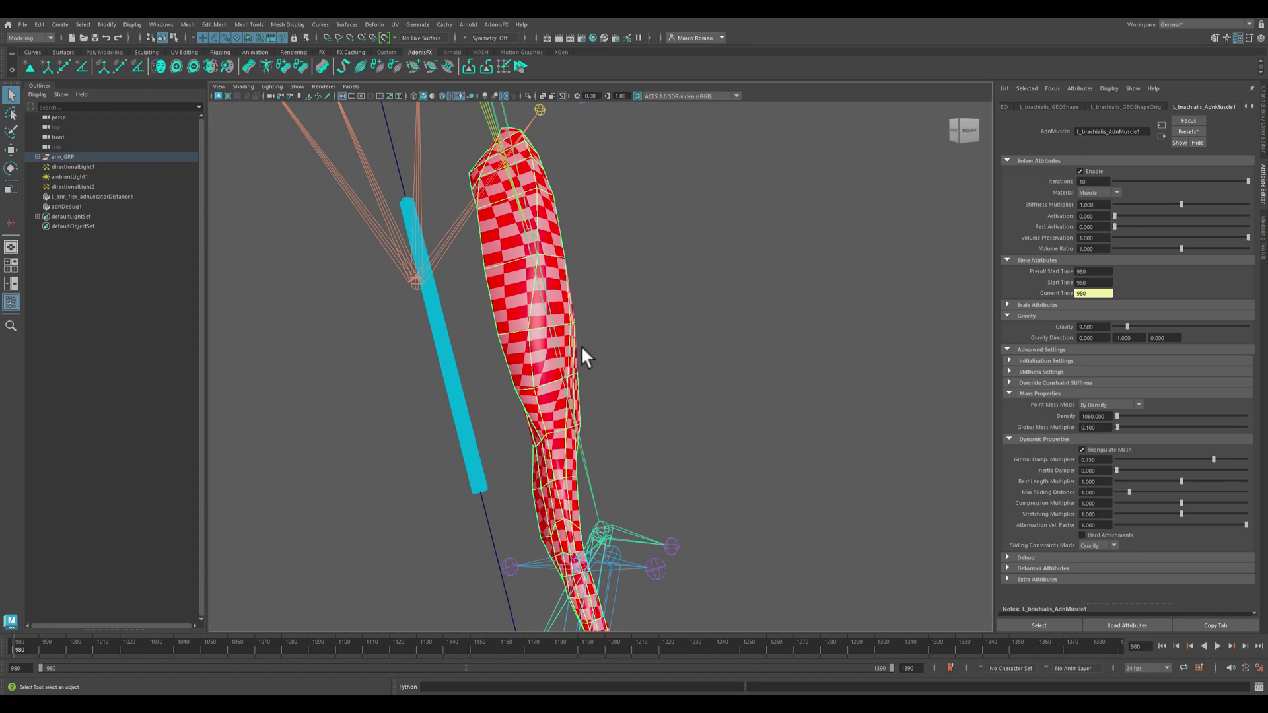
left_click_drag(803, 444, 733, 415, "alt")
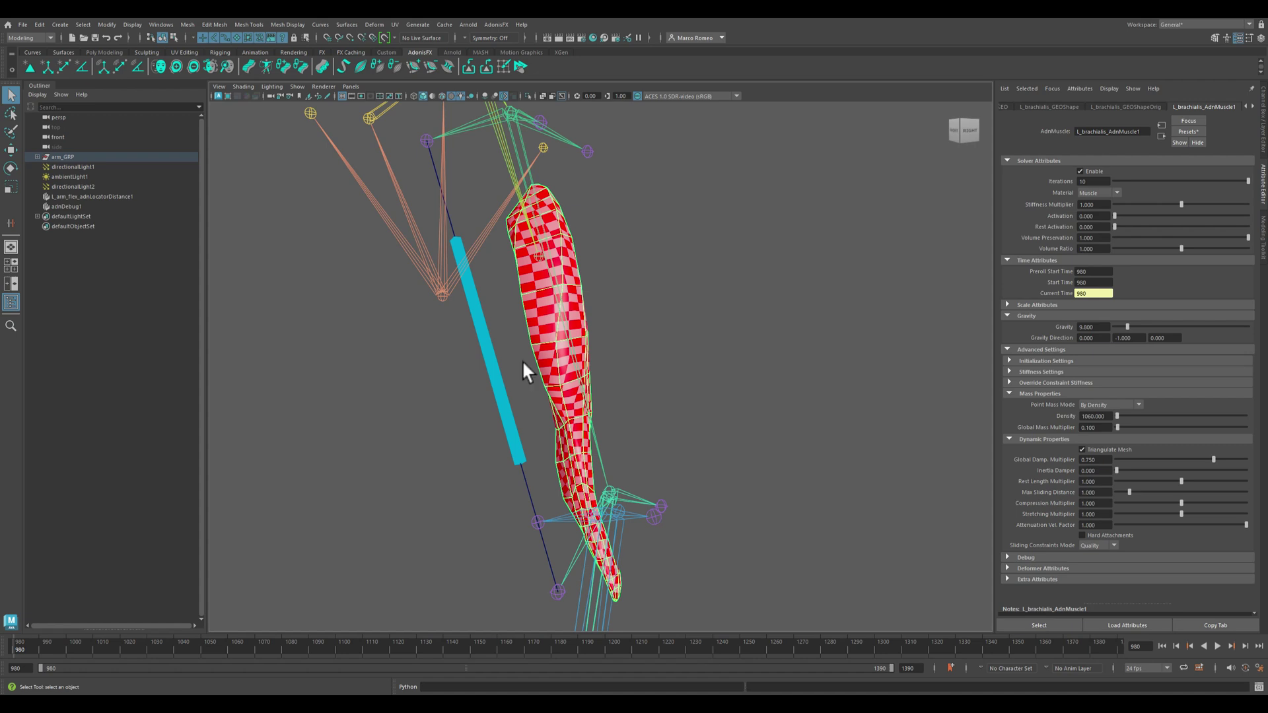
left_click_drag(653, 398, 726, 422, "alt")
scroll(728, 431, "down", 2)
middle_click_drag(816, 440, 786, 360, "alt")
scroll(733, 367, "down", 2)
left_click_drag(734, 367, 740, 371, "alt")
left_click_drag(858, 437, 812, 424, "alt")
middle_click_drag(794, 393, 707, 332, "alt")
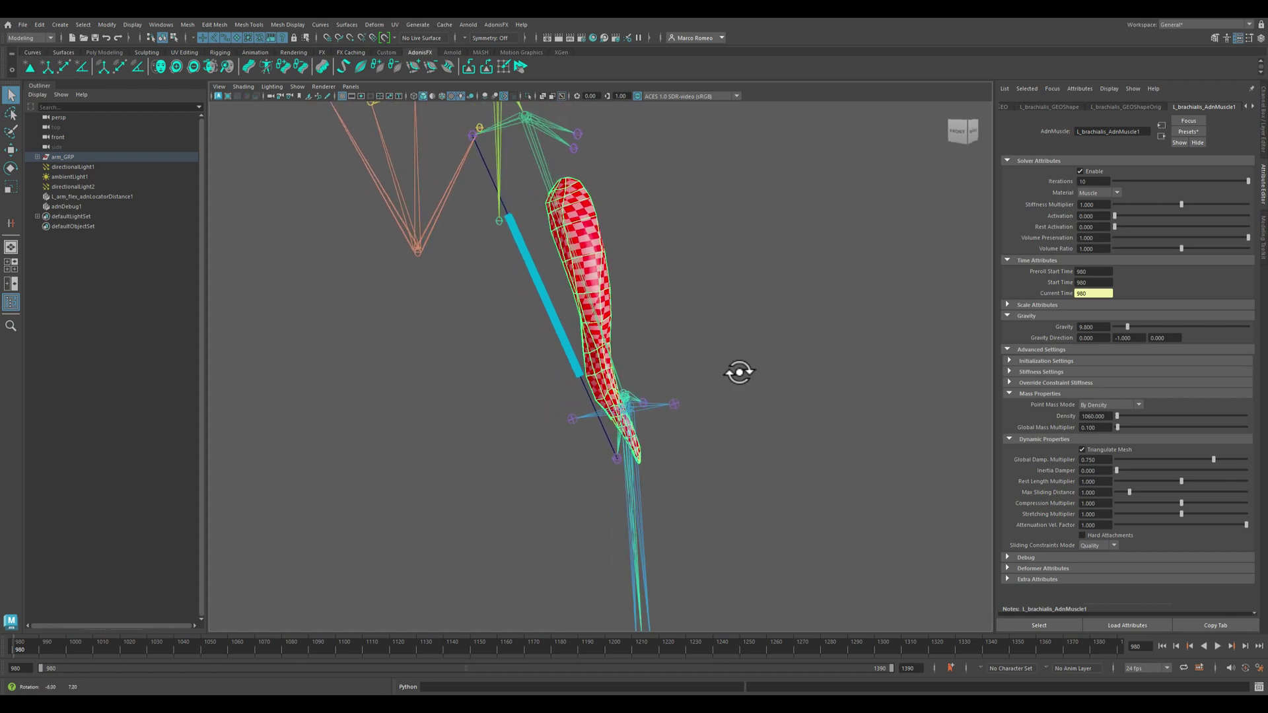
right_click_drag(707, 332, 784, 393, "alt")
middle_click_drag(751, 366, 767, 382, "alt")
left_click_drag(767, 382, 751, 376, "alt")
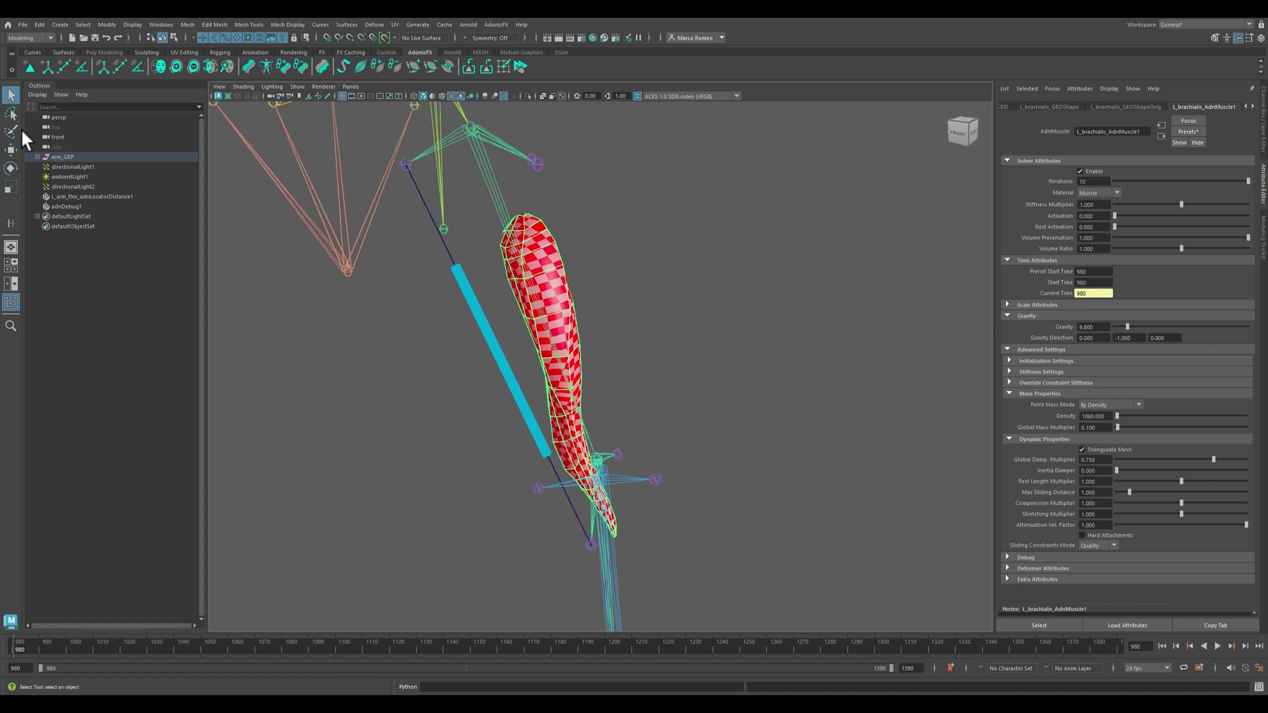
- Expand arm_GRP and unhide its mummy_GRP bone geometry
left_click(37, 157)
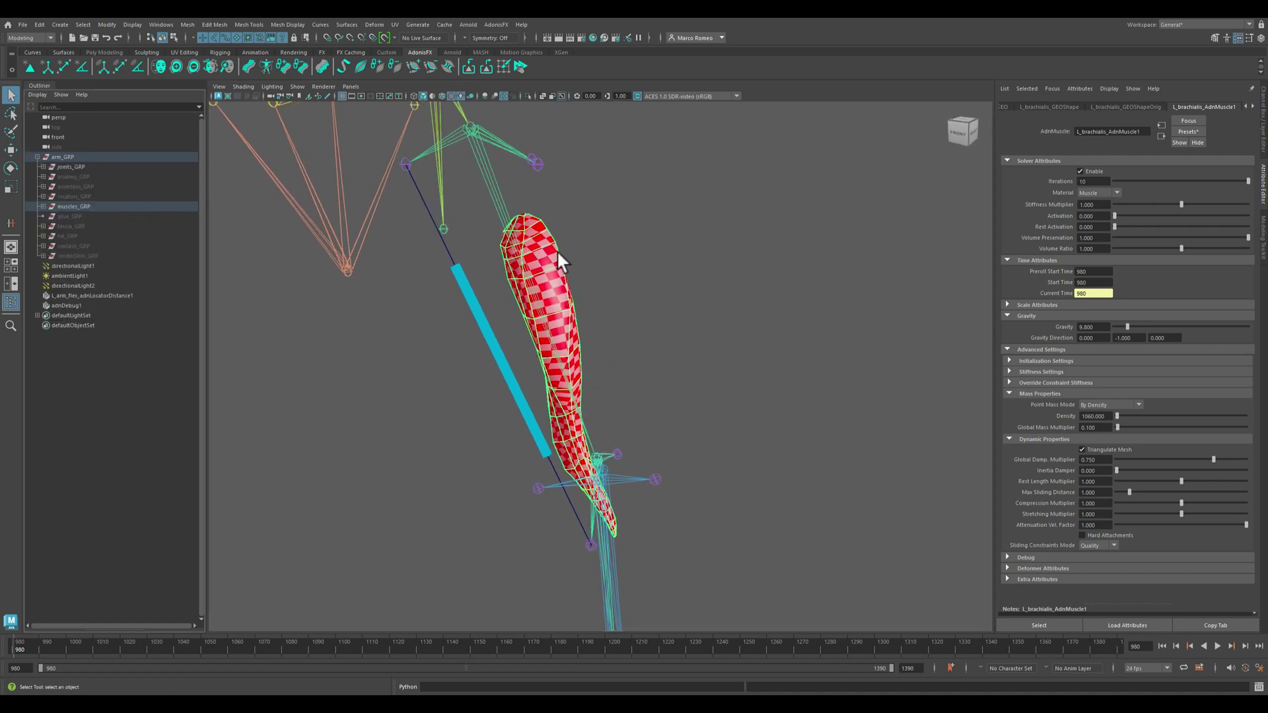
left_click(74, 175)
key("shift+h")
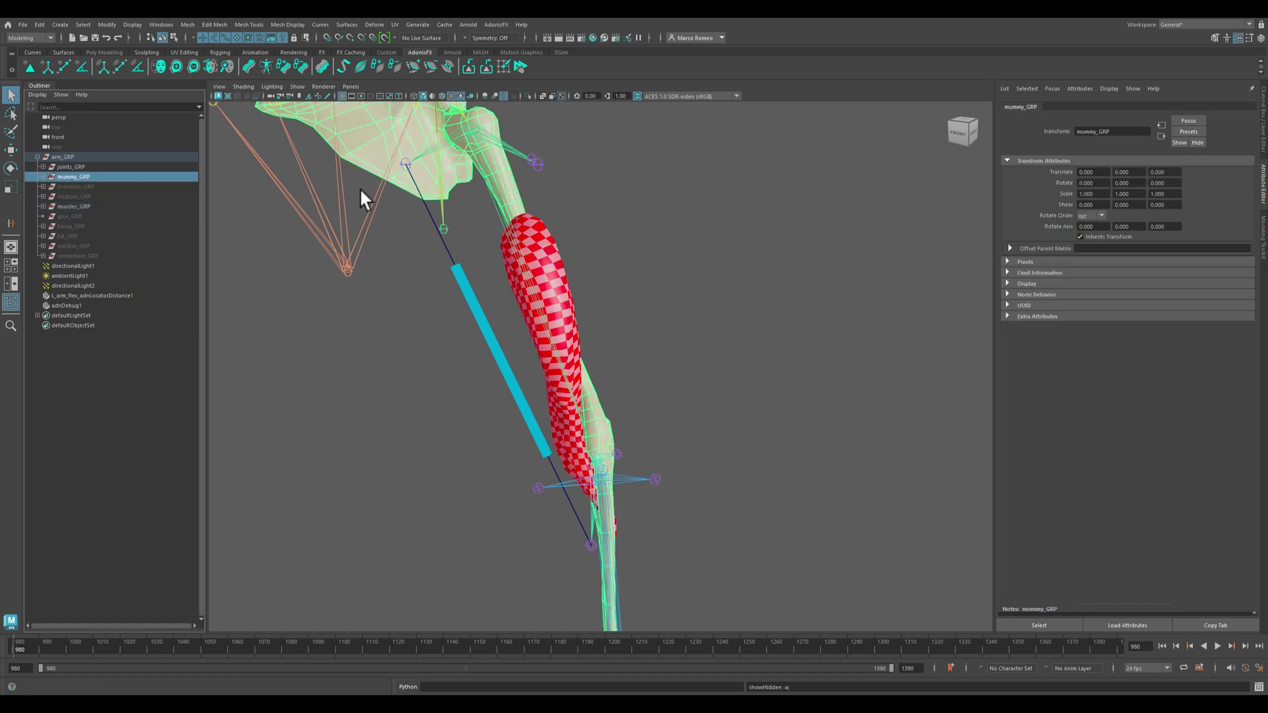
- Select the mummy bone geometry plus the brachialis mesh and add the bones as targets of the muscle deformer
left_click_drag(680, 296, 708, 300, "alt")
middle_click_drag(642, 274, 694, 309, "alt")
left_click(672, 430)
left_click(635, 284)
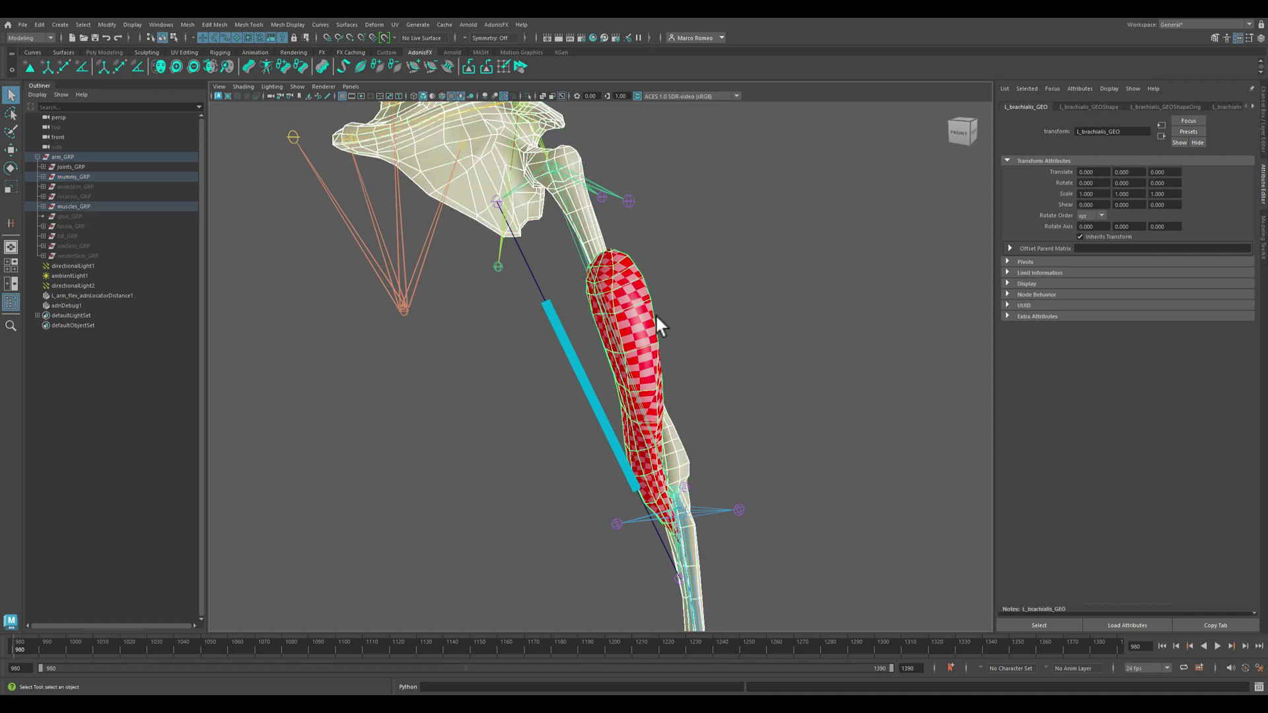
left_click(378, 67)
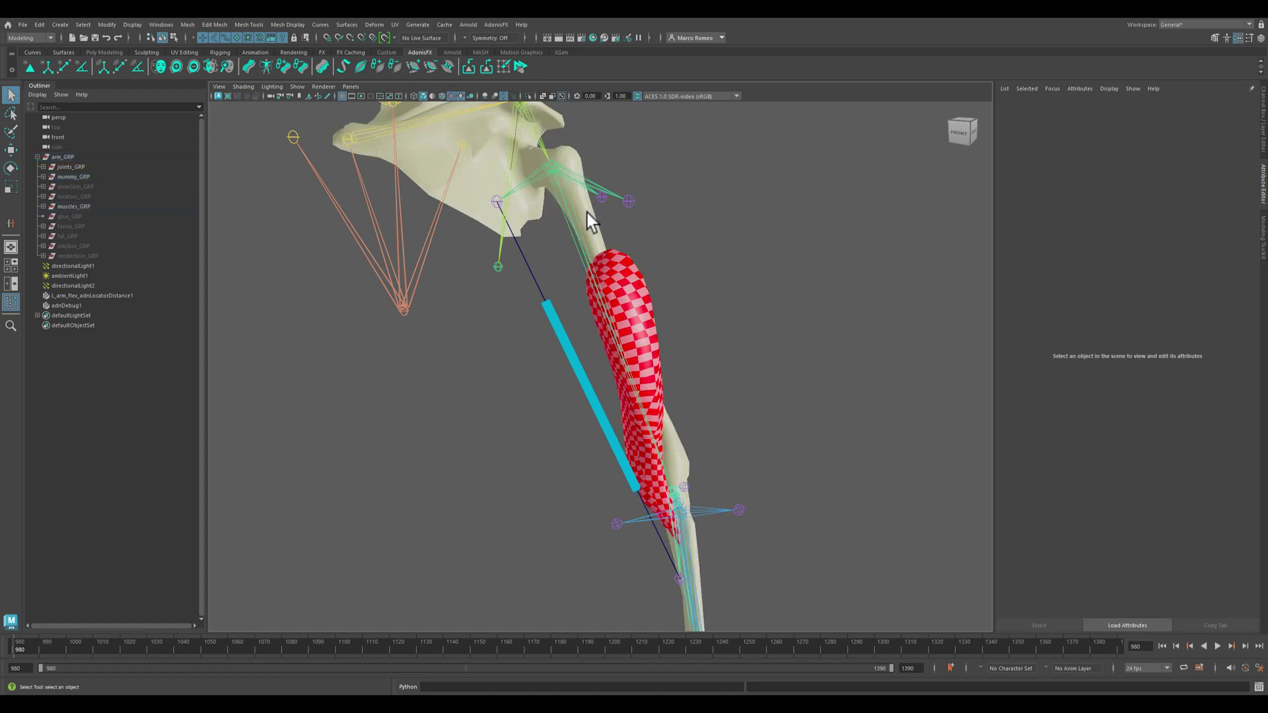
- Examine how the brachialis mesh sits against the shoulder joint and upper arm bone, selecting each of them in turn
left_click(634, 272)
middle_click_drag(673, 291, 608, 308, "alt")
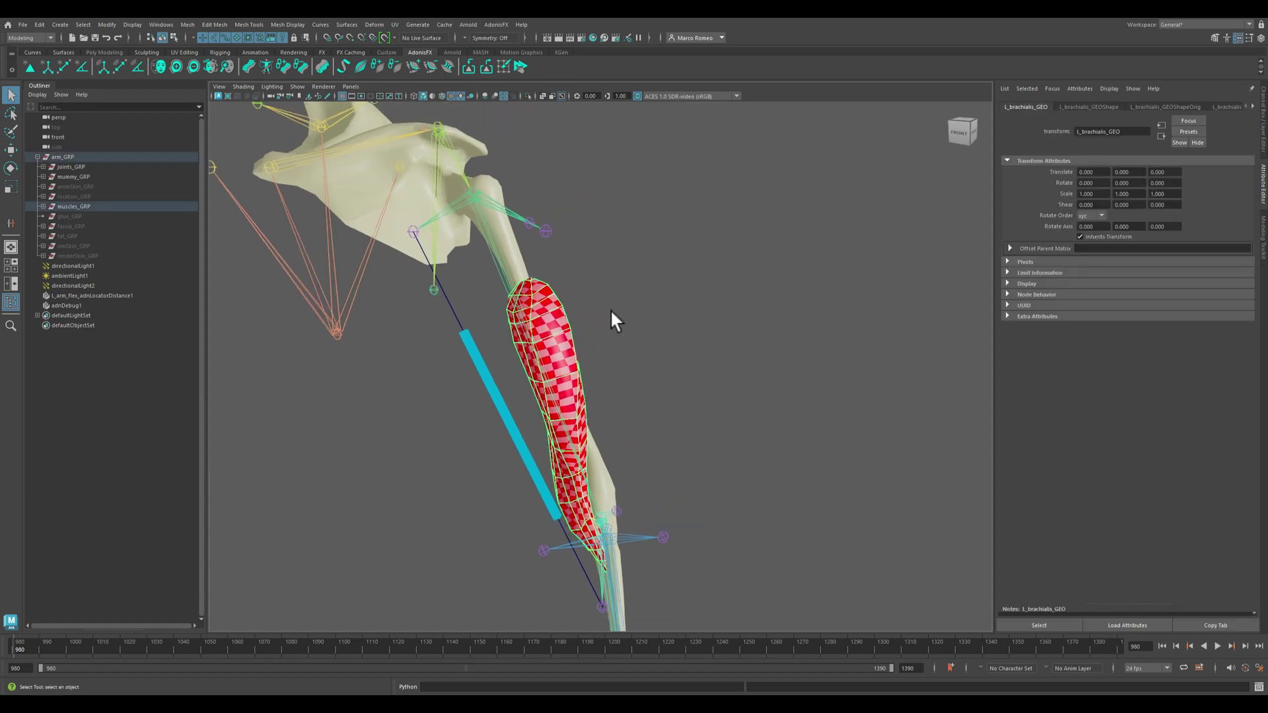
right_click_drag(608, 308, 649, 329, "alt")
middle_click_drag(649, 329, 623, 277, "alt")
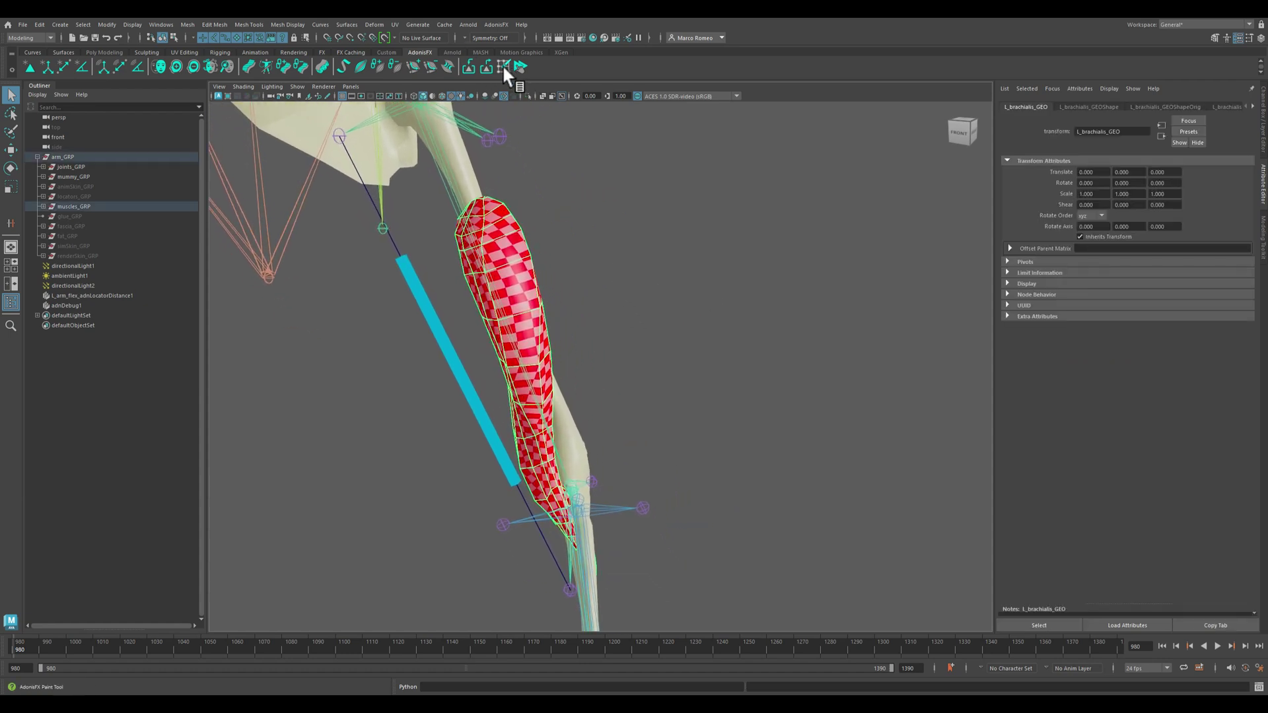
middle_click_drag(532, 240, 549, 254, "alt")
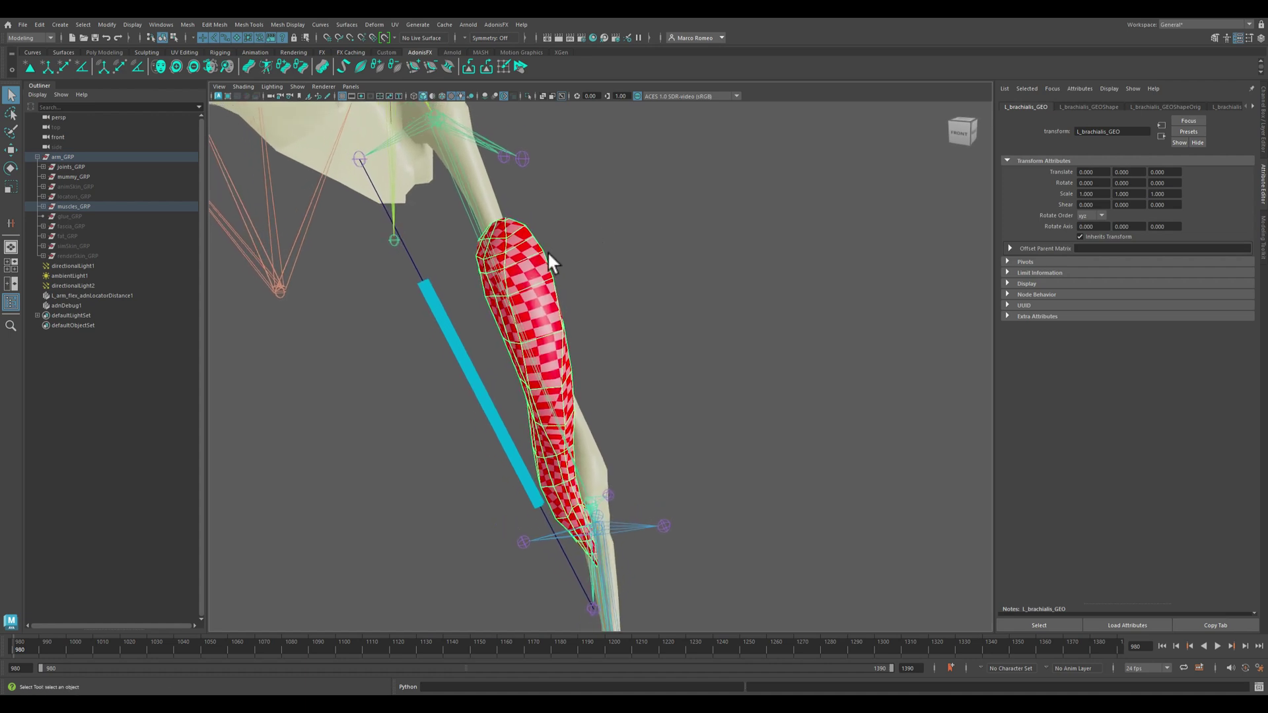
left_click(467, 212)
left_click_drag(469, 219, 599, 289, "alt")
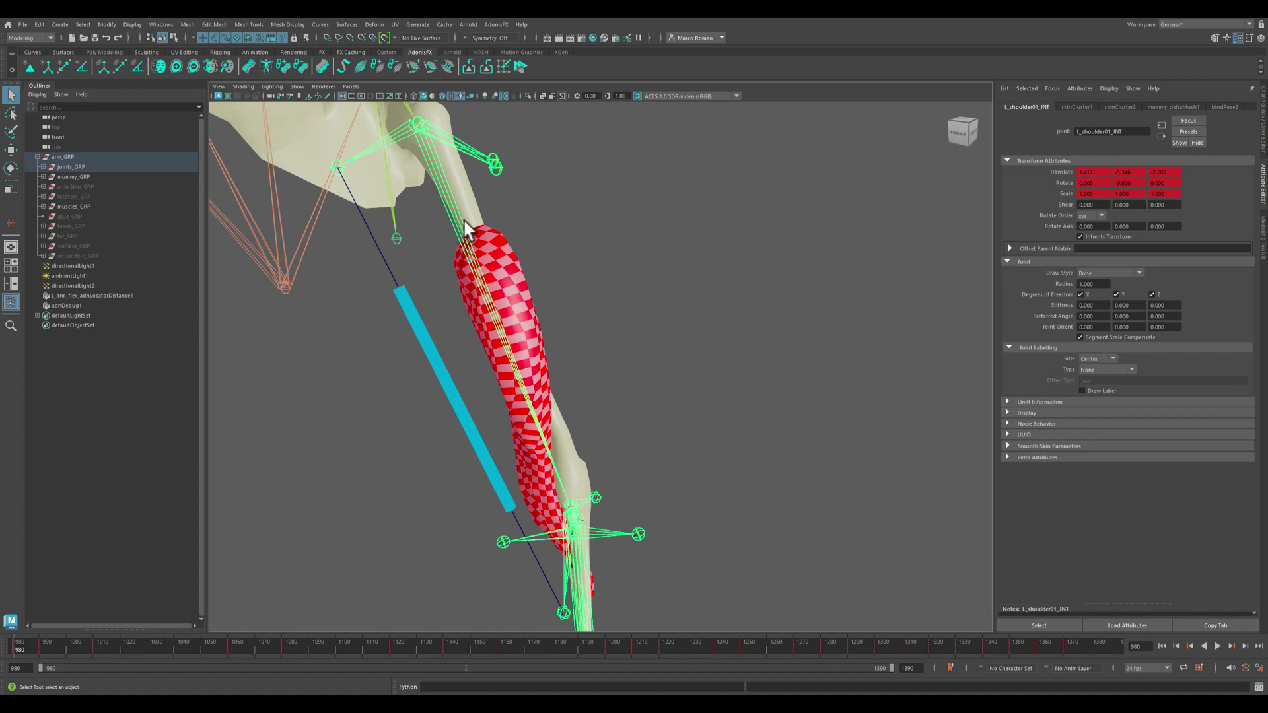
left_click_drag(661, 294, 620, 304, "alt")
left_click(497, 201)
left_click(469, 251)
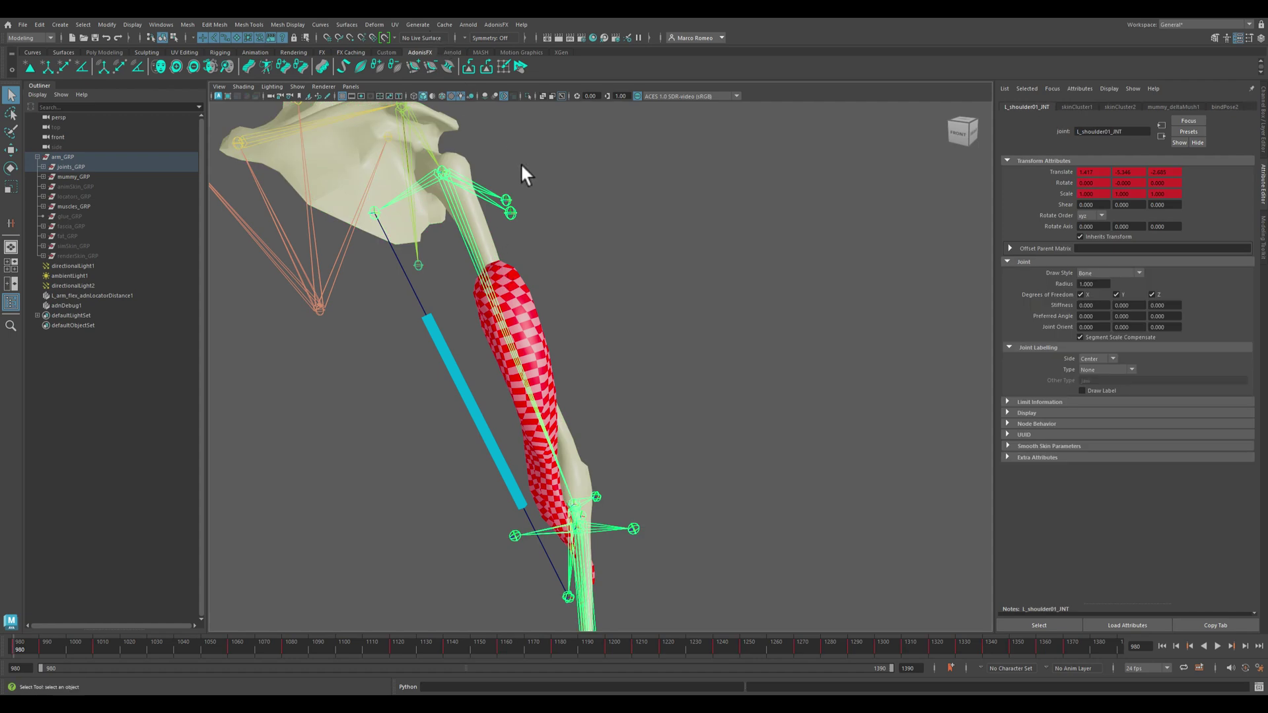
scroll(584, 308, "up", 4)
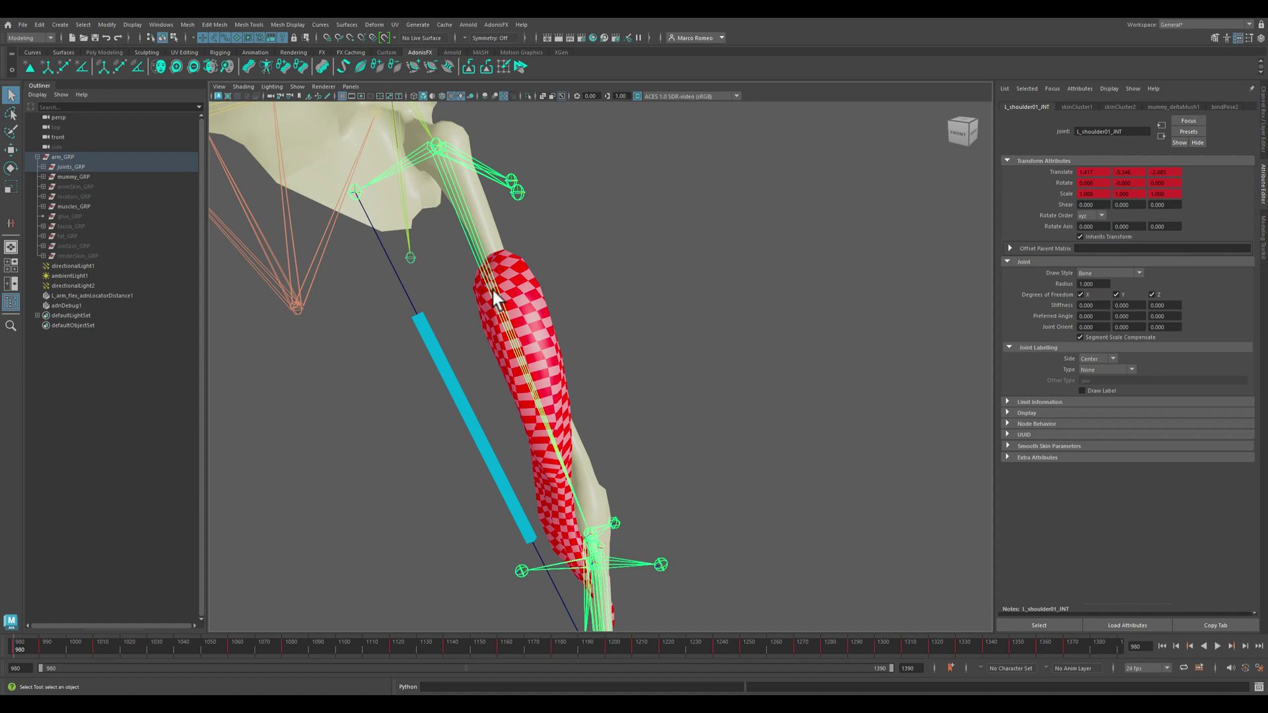
left_click(493, 231)
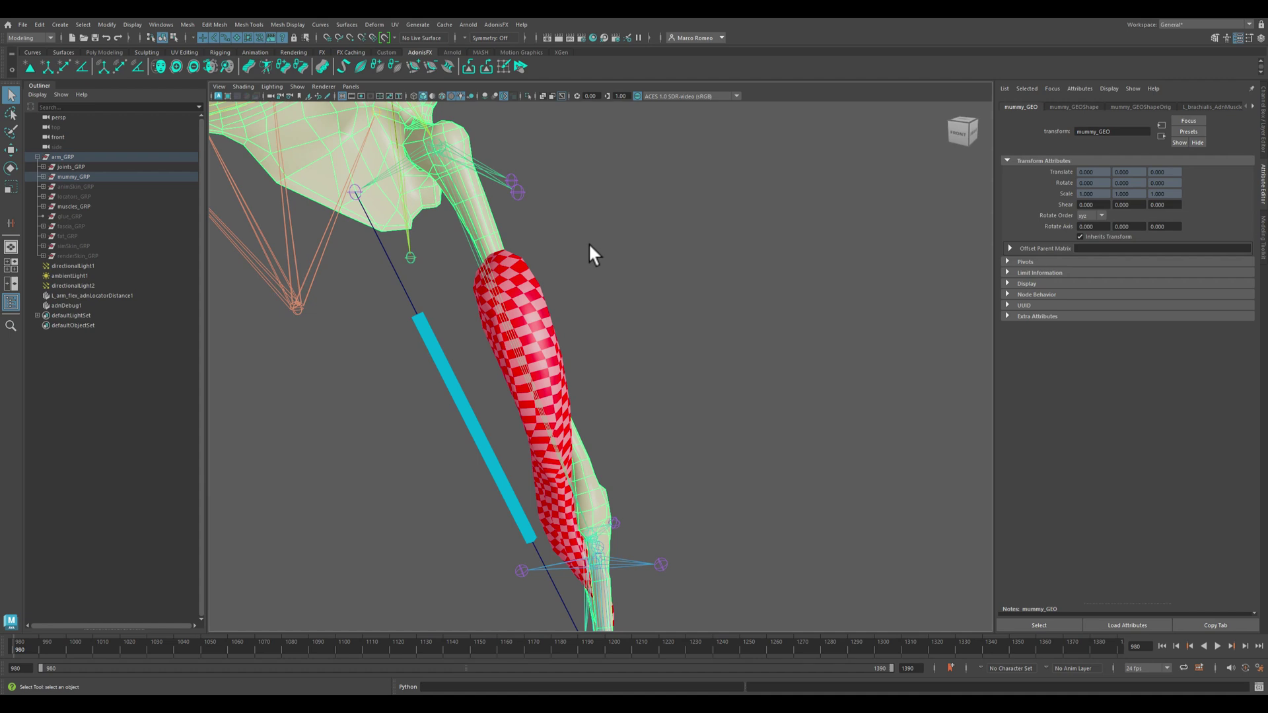
left_click(536, 286)
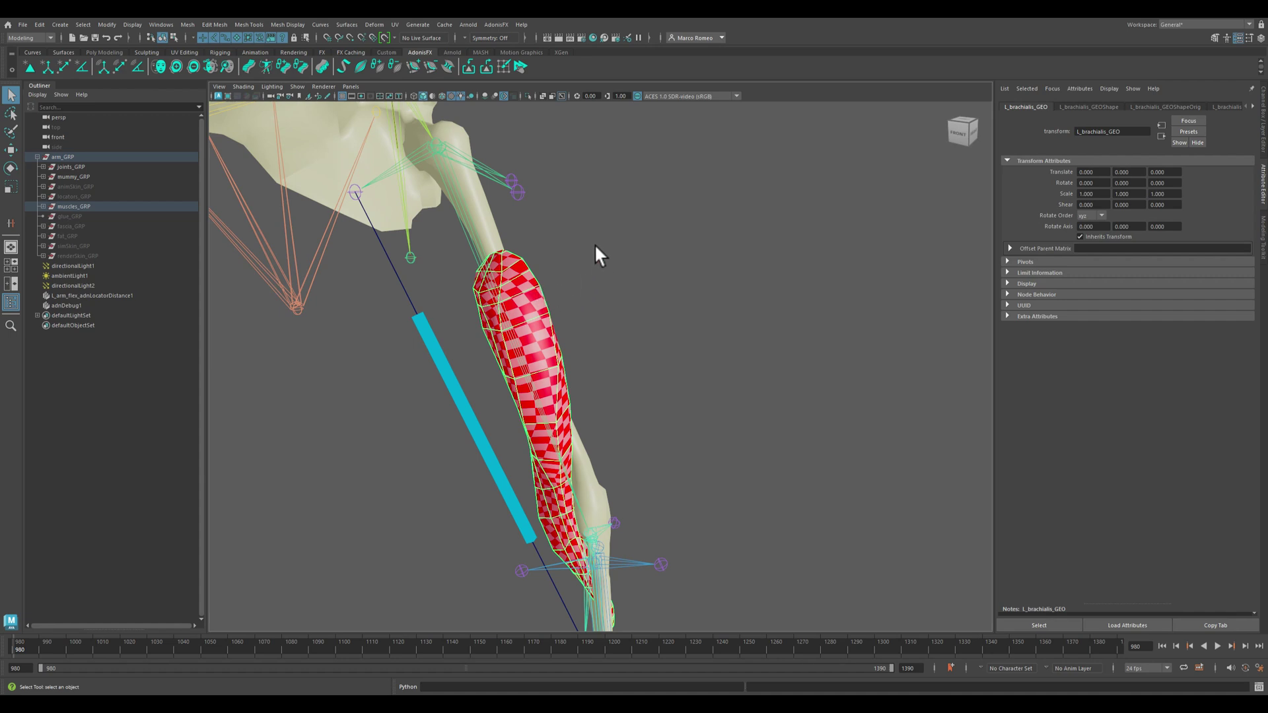
mouse_move(573, 242)
left_mouse_down("alt")
mouse_move(588, 266)
mouse_move(583, 255)
left_mouse_up("alt")
left_click(513, 221)
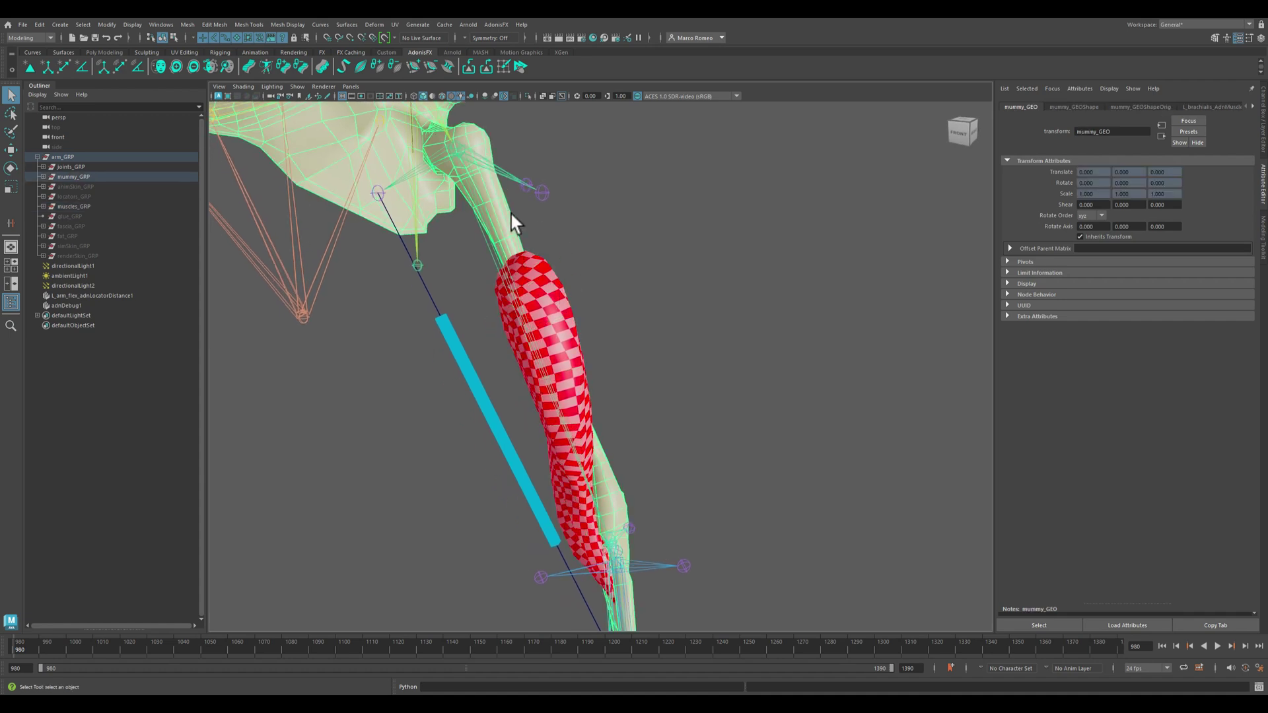
- Open the AdonisFX Paint Tool on the brachialis for the Attachments To Geometry map and move its window clear of the arm
left_click(562, 305)
left_click(505, 208)
left_click(505, 62)
left_click(642, 368)
left_click(542, 271)
left_click(503, 62)
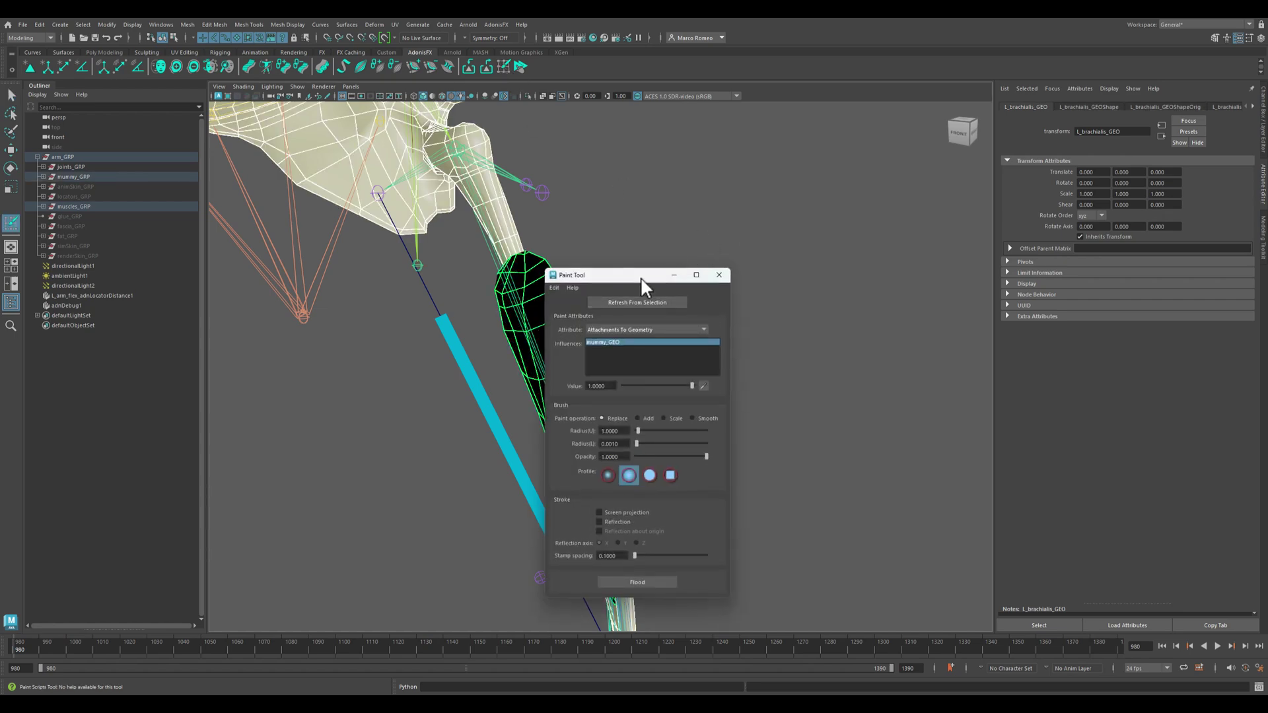
left_click_drag(646, 278, 826, 167)
- Turn off the viewport's colour view transform and enable X-Ray display around the upper end of the muscle
middle_click_drag(561, 360, 549, 368, "alt")
left_click_drag(549, 368, 453, 402, "alt")
right_click_drag(454, 402, 543, 430, "alt")
left_click_drag(442, 370, 465, 362, "alt")
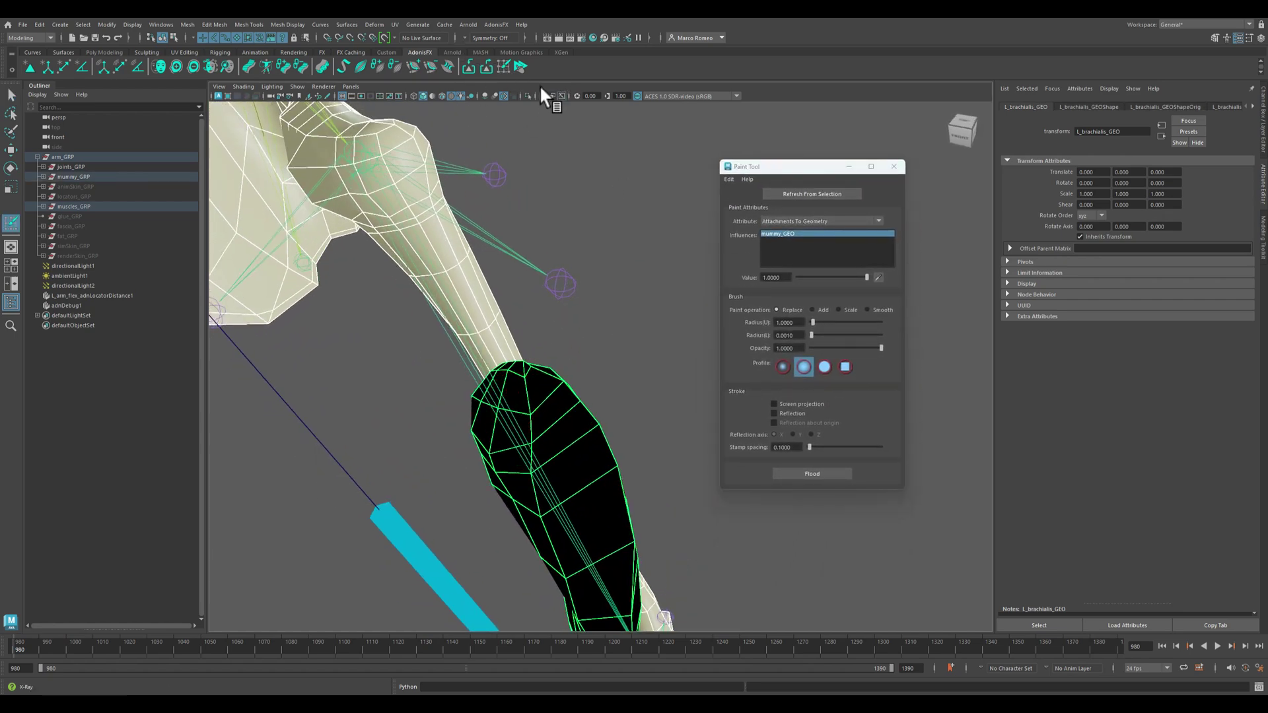
left_click(638, 98)
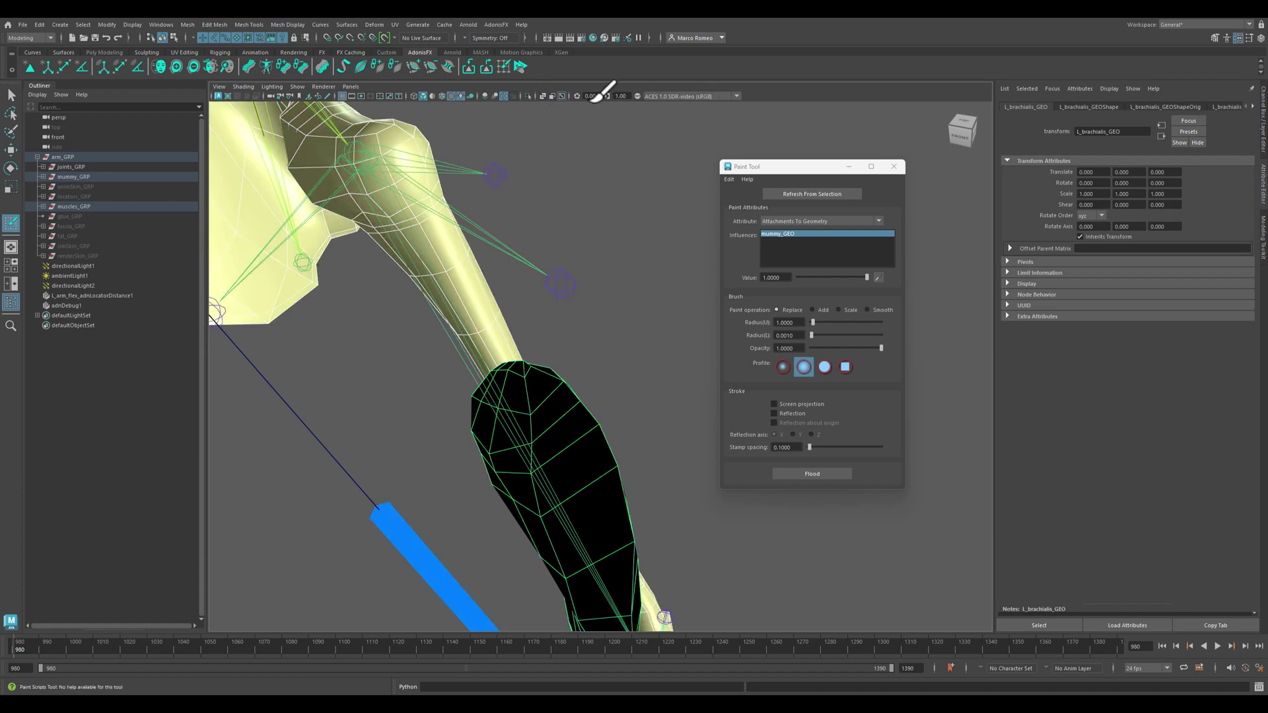
left_click(542, 97)
- Paint full attachment weight of 1.0 over the brachialis's upper tip, using a solid brush profile with radius 0.4160
scroll(594, 475, "up", 5)
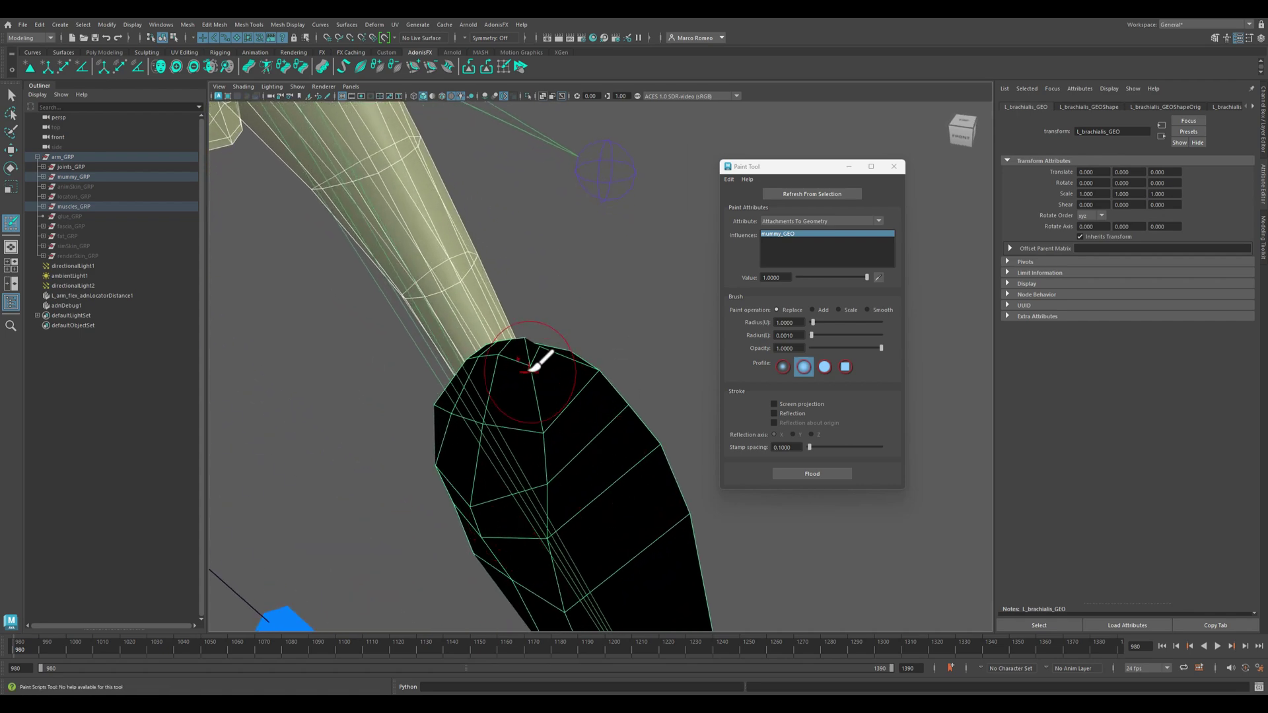
key("b")
mouse_move(552, 404)
left_mouse_down()
mouse_move(539, 404)
mouse_move(552, 339)
mouse_move(511, 331)
left_mouse_up()
left_click(824, 367)
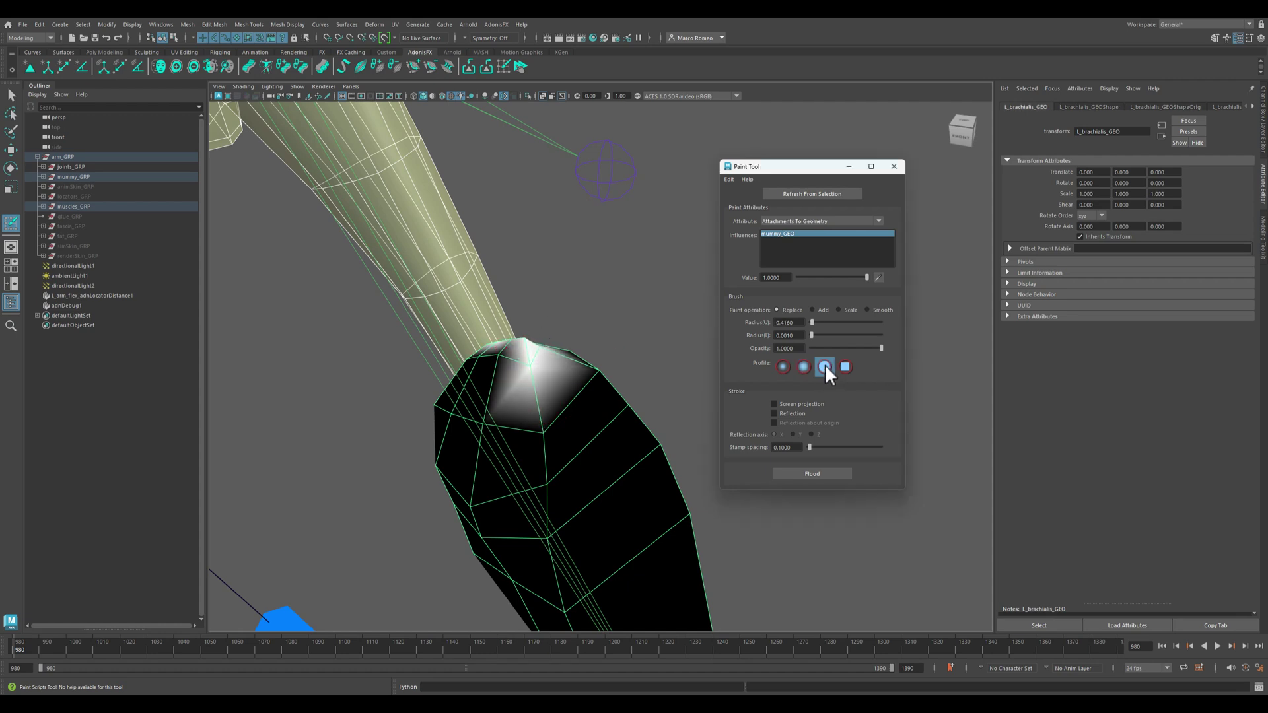
middle_click_drag(523, 345, 524, 417, "alt")
left_click_drag(532, 437, 476, 425)
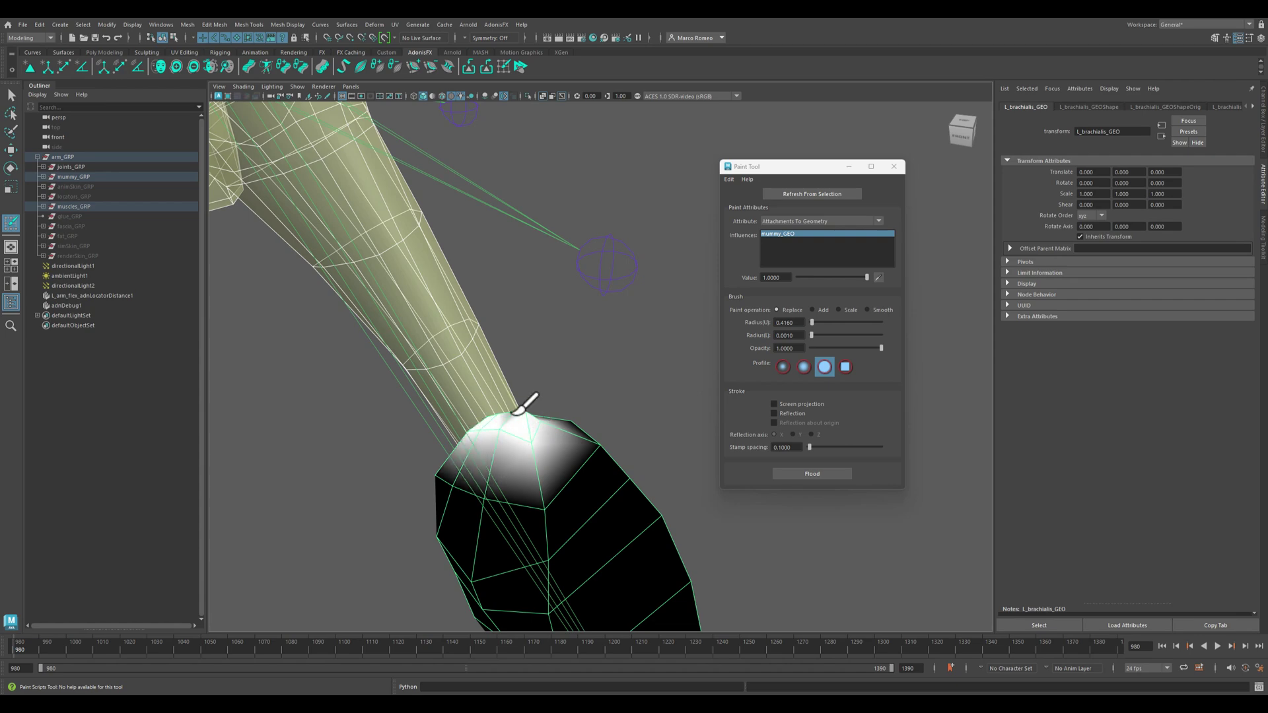
right_click_drag(543, 460, 489, 458, "alt")
left_click_drag(490, 459, 370, 446, "alt")
mouse_move(370, 447)
middle_mouse_down("alt")
mouse_move(357, 446)
mouse_move(436, 447)
middle_mouse_up("alt")
mouse_move(436, 447)
left_mouse_down("alt")
mouse_move(383, 406)
mouse_move(436, 390)
mouse_move(407, 367)
left_mouse_up("alt")
left_click_drag(397, 244, 487, 360, "alt")
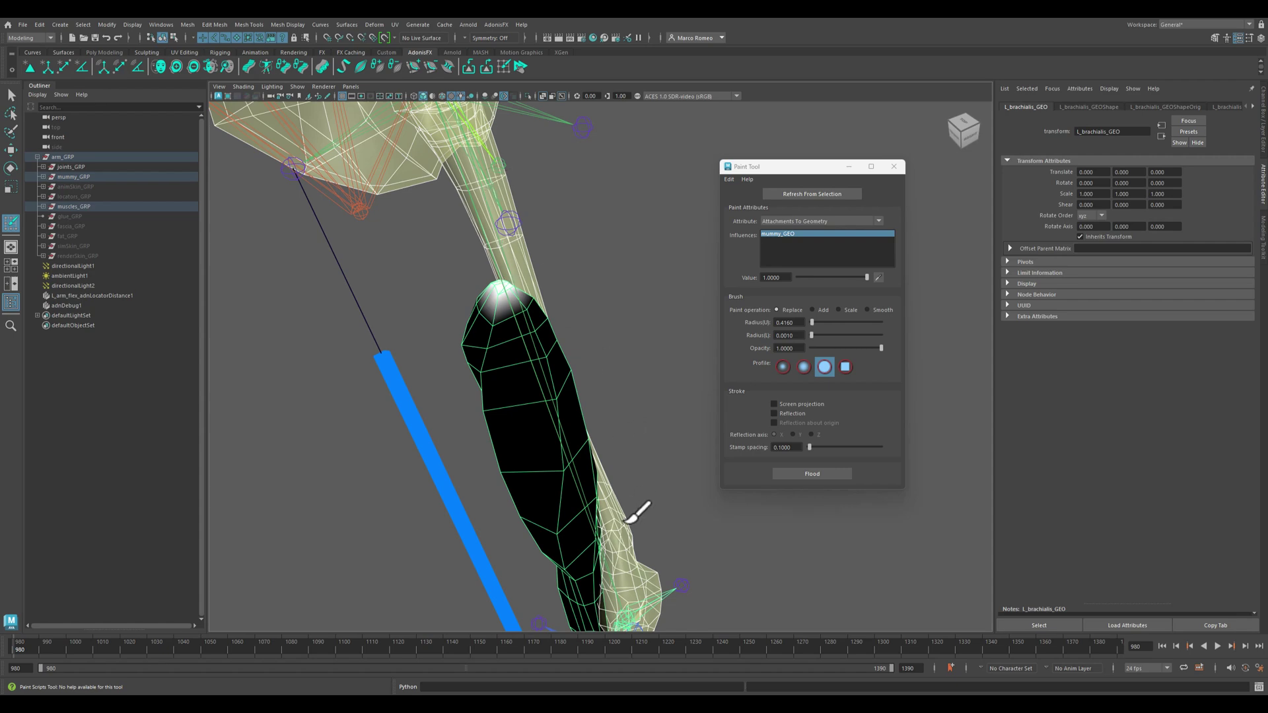
- Paint full attachment weight of 1.0 over the brachialis's lower tip where it meets the forearm bone
mouse_move(621, 518)
left_mouse_down("alt")
mouse_move(619, 456)
mouse_move(631, 476)
left_mouse_up("alt")
right_click_drag(631, 476, 654, 509, "alt")
mouse_move(621, 516)
left_mouse_down()
mouse_move(612, 484)
mouse_move(651, 510)
mouse_move(552, 504)
mouse_move(621, 509)
mouse_move(513, 453)
mouse_move(591, 519)
mouse_move(636, 490)
mouse_move(611, 537)
mouse_move(581, 537)
mouse_move(606, 532)
mouse_move(661, 456)
mouse_move(605, 487)
mouse_move(445, 522)
mouse_move(482, 420)
mouse_move(494, 441)
mouse_move(467, 445)
mouse_move(471, 508)
mouse_move(603, 458)
mouse_move(626, 473)
mouse_move(624, 499)
mouse_move(660, 487)
mouse_move(495, 462)
mouse_move(510, 447)
mouse_move(561, 456)
left_mouse_up()
right_click_drag(638, 488, 565, 405, "alt")
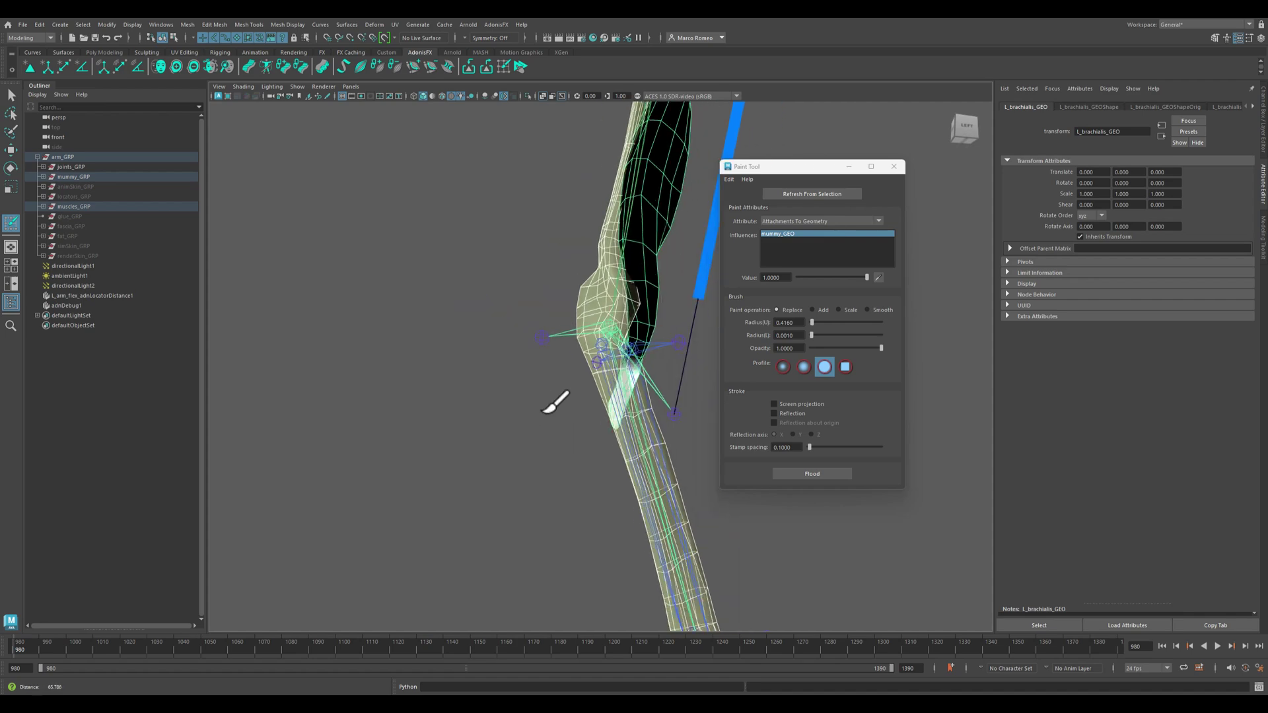
left_click_drag(567, 402, 525, 451, "alt")
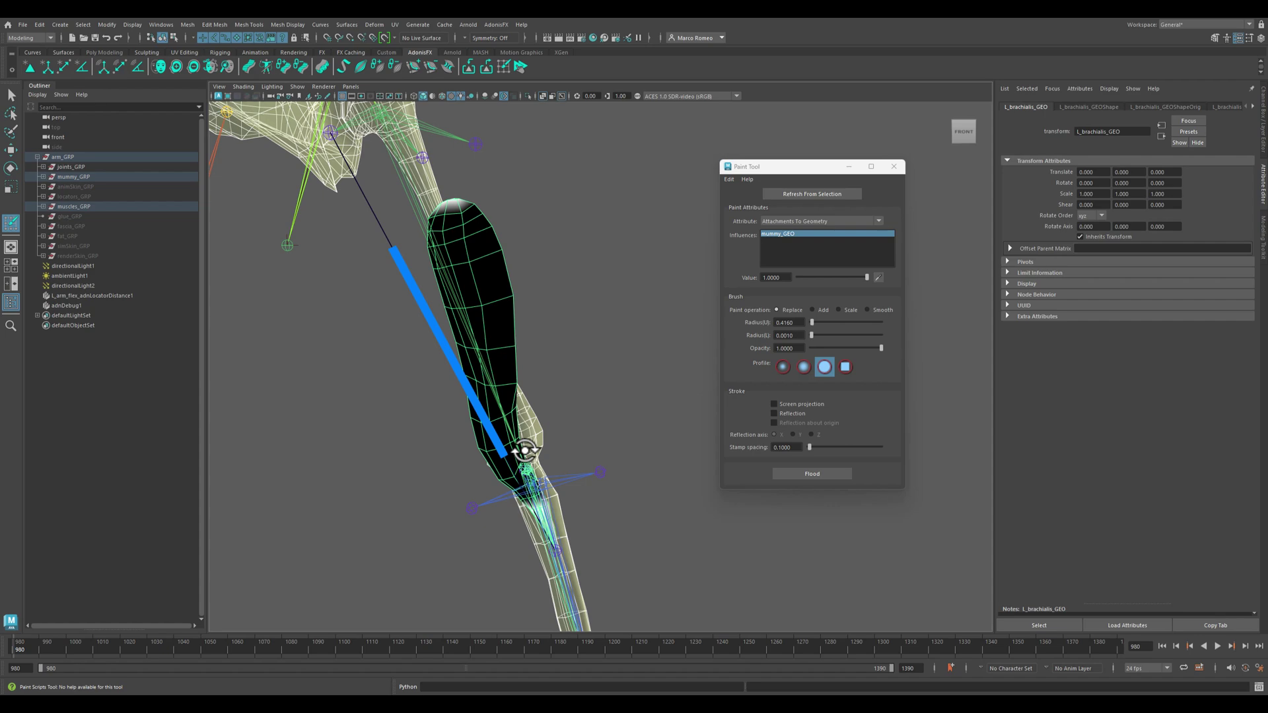
mouse_move(601, 340)
left_mouse_down("alt")
mouse_move(586, 339)
mouse_move(606, 340)
left_mouse_up("alt")
mouse_move(637, 342)
left_mouse_down("alt")
mouse_move(628, 383)
mouse_move(614, 368)
left_mouse_up("alt")
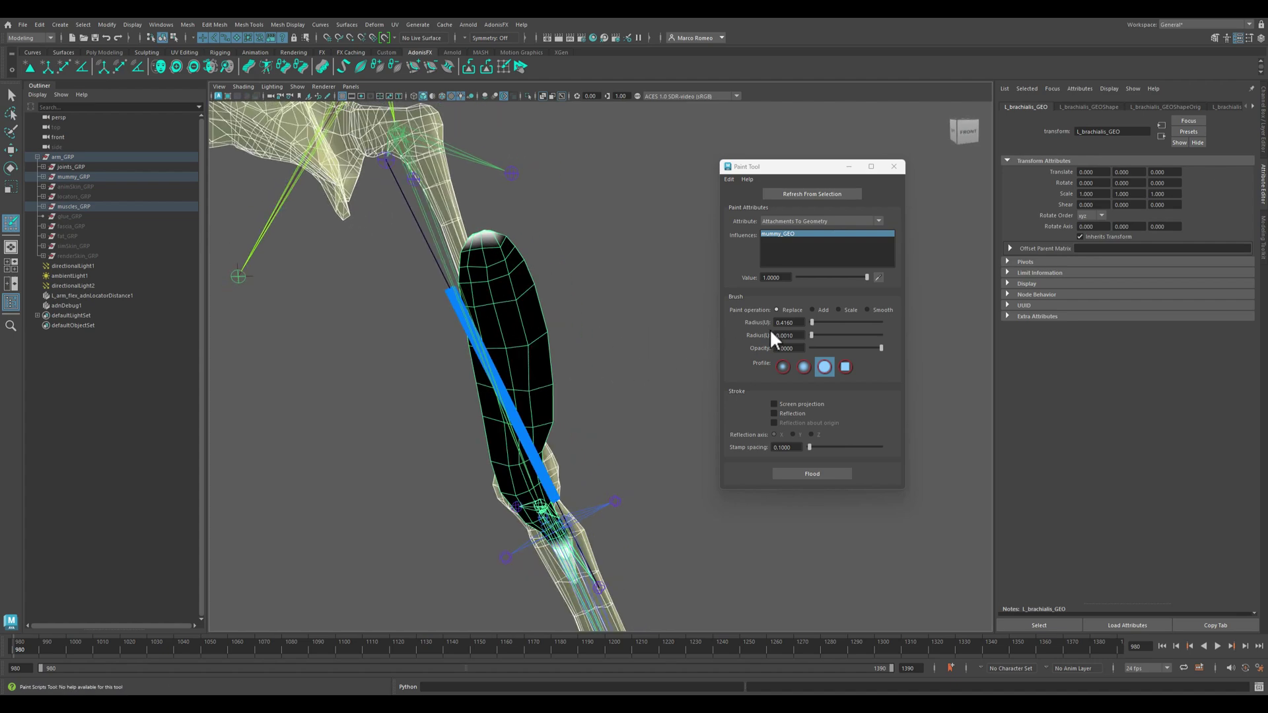
- Flood the whole muscle's attachment weights in Add mode with a value of 0.1
left_click(820, 311)
left_click_drag(788, 279, 732, 276)
type("0.1")
key("Tab")
left_click(823, 473)
- Examine the flooded attachment weights along the brachialis from the front and both sides
left_click_drag(518, 298, 516, 315, "alt")
scroll(585, 350, "down", 1)
middle_click_drag(584, 351, 578, 331, "alt")
mouse_move(578, 331)
left_mouse_down("alt")
mouse_move(537, 348)
mouse_move(481, 311)
mouse_move(510, 368)
mouse_move(538, 382)
left_mouse_up("alt")
scroll(628, 349, "up", 2)
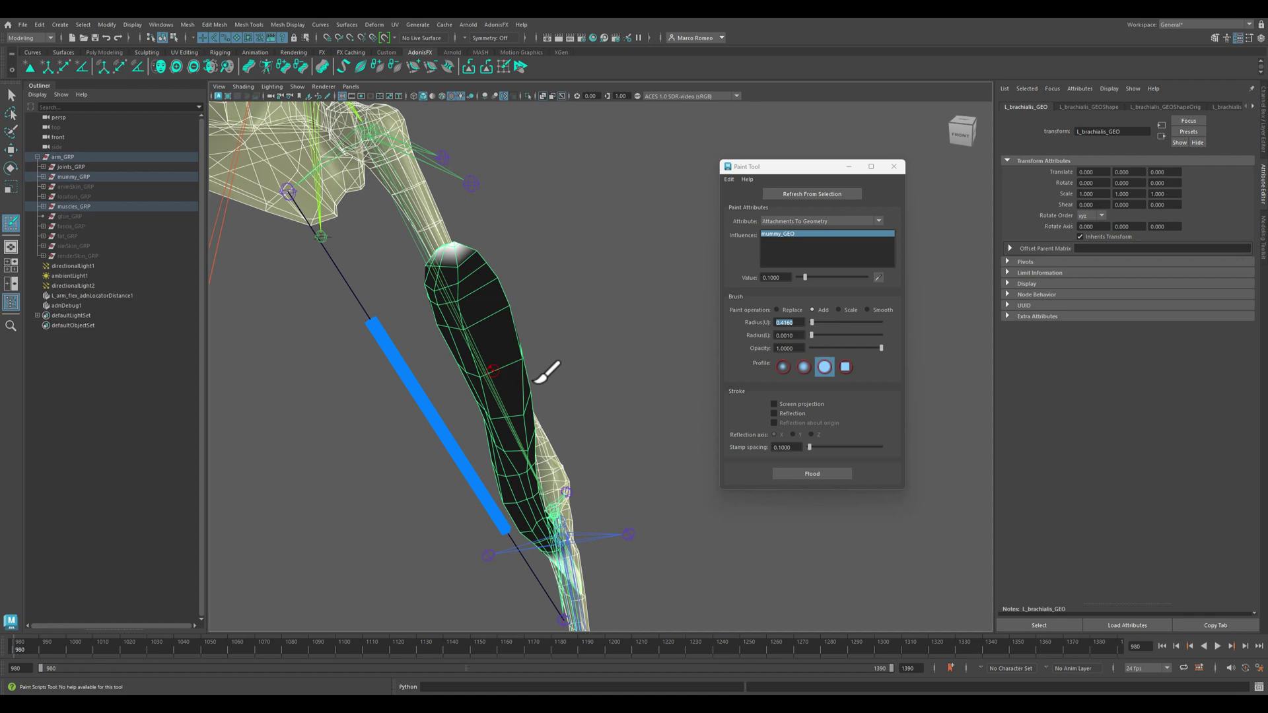
left_click_drag(787, 278, 767, 278)
left_click_drag(415, 351, 485, 333, "alt")
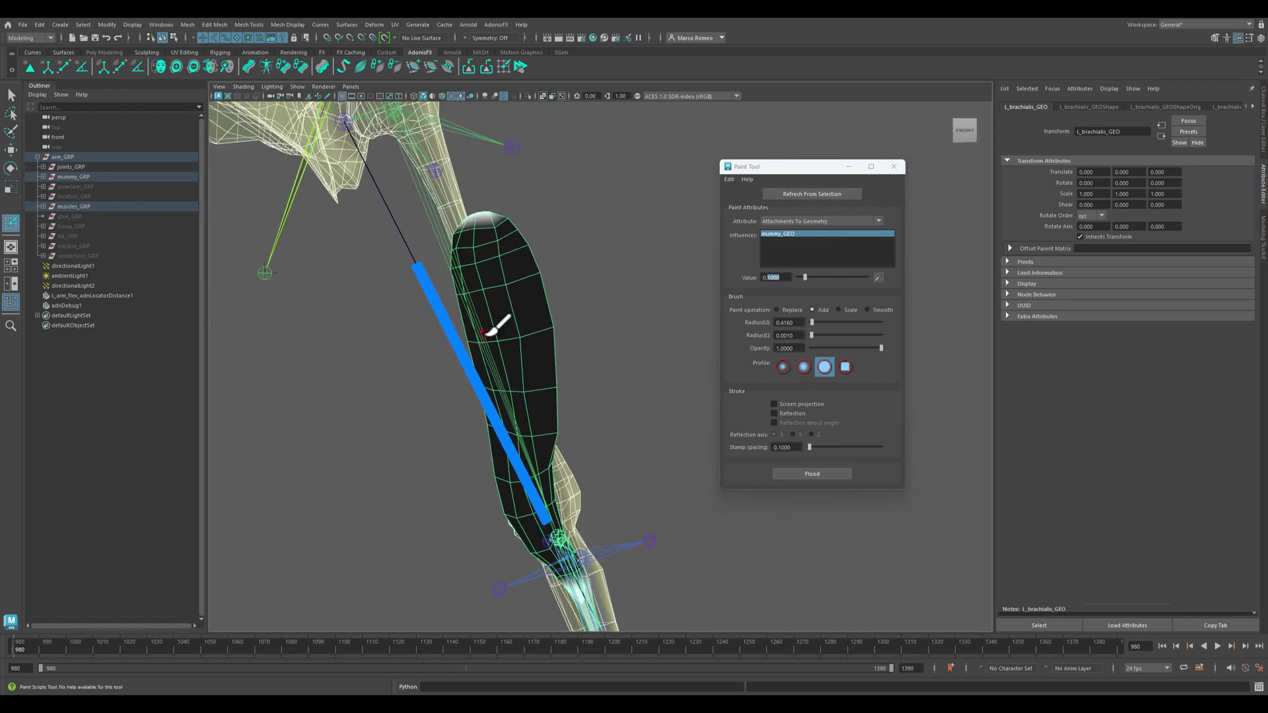
left_click_drag(560, 350, 602, 347, "alt")
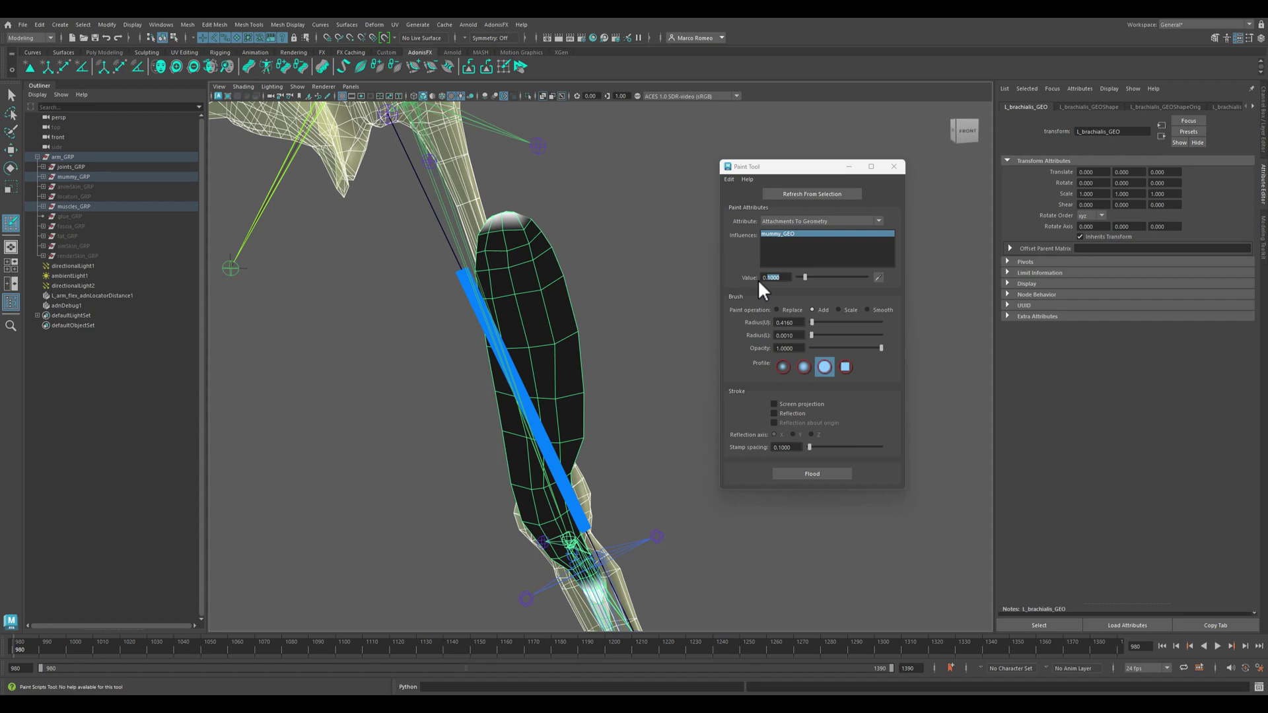
mouse_move(623, 343)
left_mouse_down("alt")
mouse_move(606, 394)
mouse_move(627, 399)
mouse_move(578, 378)
mouse_move(600, 371)
left_mouse_up("alt")
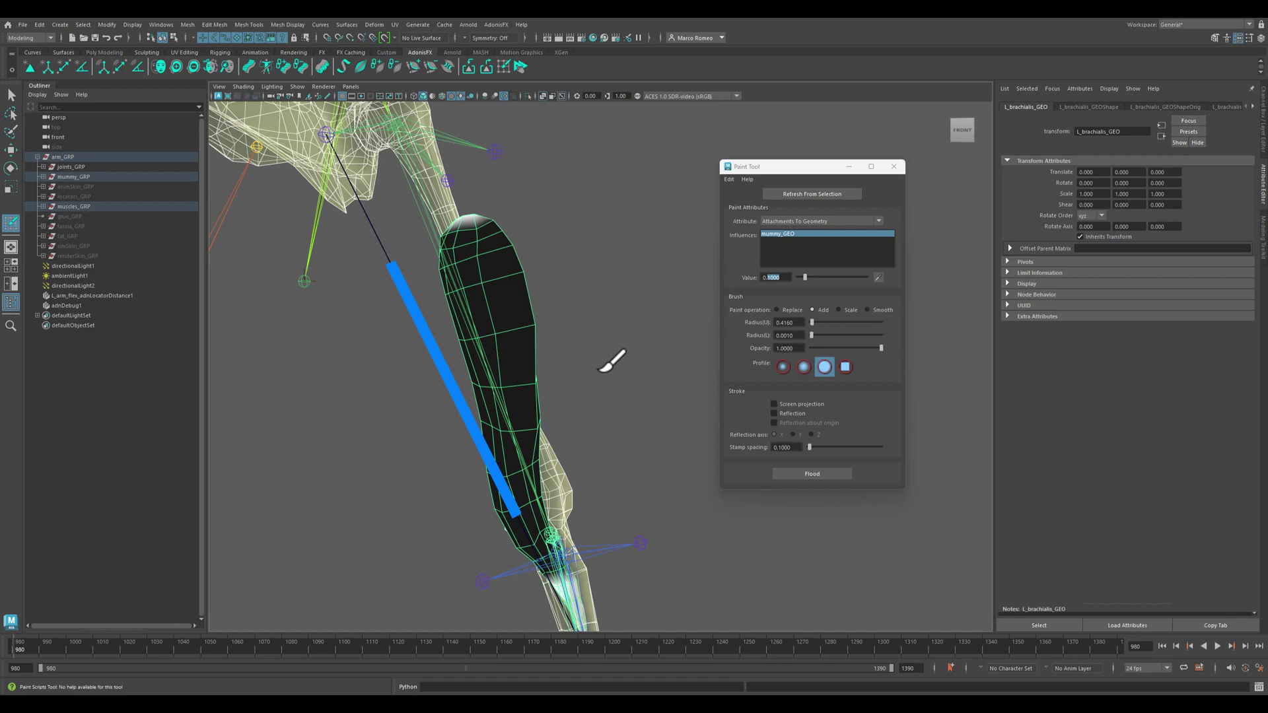
- Set the paint value to 0.5 and add attachment weight along the muscle's back side facing the humerus
mouse_move(572, 292)
left_mouse_down("alt")
mouse_move(527, 317)
mouse_move(555, 313)
mouse_move(470, 302)
left_mouse_up("alt")
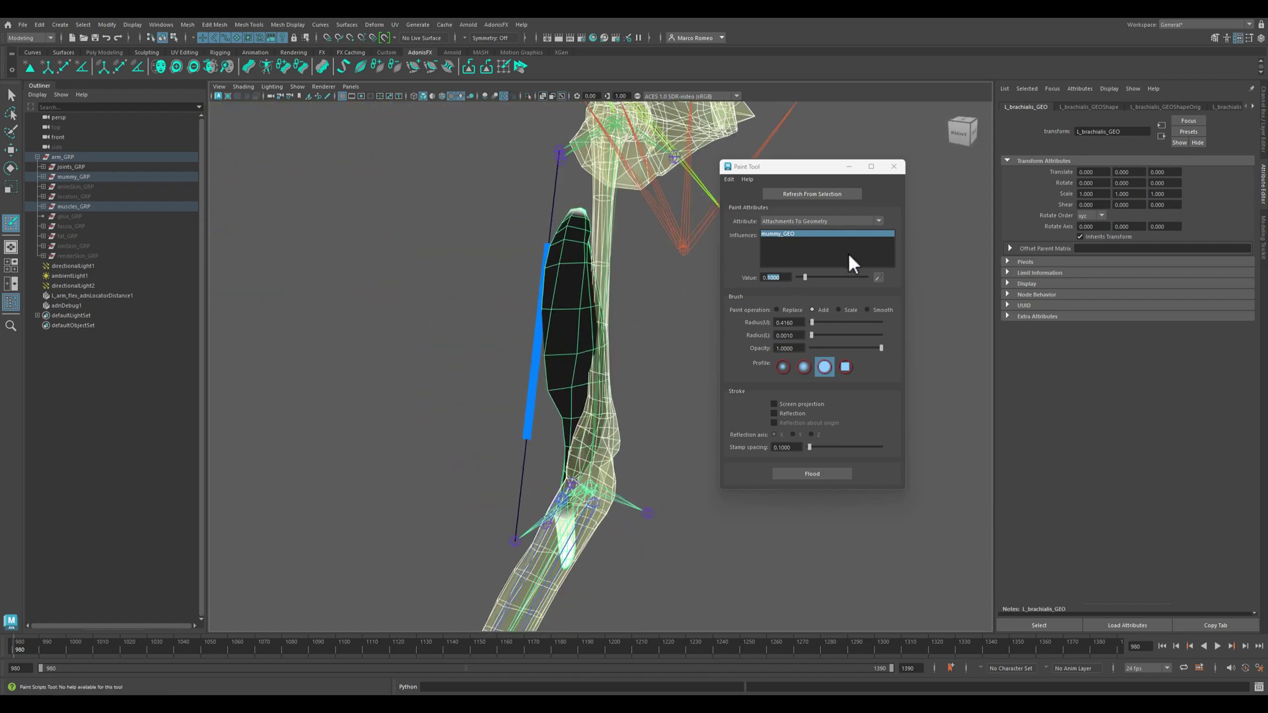
left_click(785, 277)
mouse_move(657, 304)
left_mouse_down("alt")
mouse_move(568, 368)
mouse_move(497, 373)
mouse_move(474, 328)
mouse_move(512, 268)
mouse_move(487, 411)
mouse_move(504, 426)
mouse_move(523, 310)
mouse_move(568, 187)
mouse_move(544, 193)
left_mouse_up("alt")
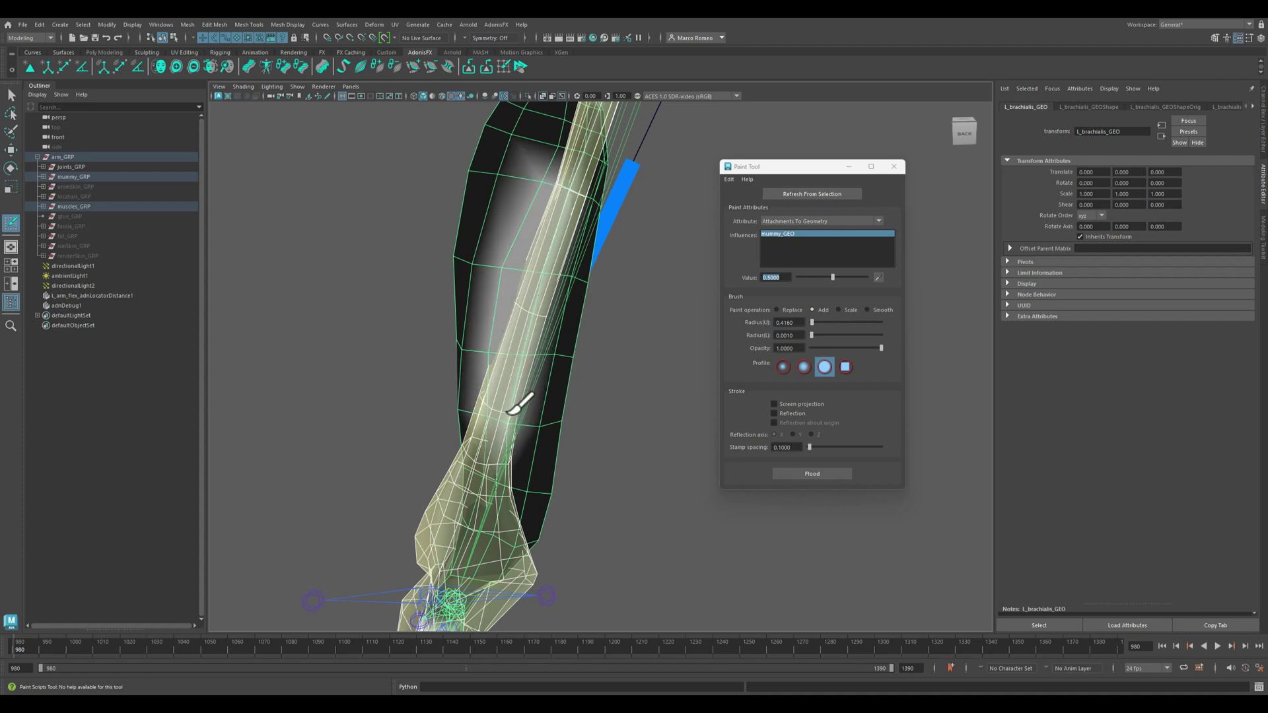
mouse_move(514, 409)
left_mouse_down("alt")
mouse_move(522, 439)
mouse_move(603, 433)
mouse_move(479, 139)
left_mouse_up("alt")
mouse_move(627, 336)
left_mouse_down("alt")
mouse_move(568, 343)
mouse_move(541, 206)
left_mouse_up("alt")
mouse_move(583, 275)
left_mouse_down("alt")
mouse_move(551, 294)
mouse_move(576, 284)
left_mouse_up("alt")
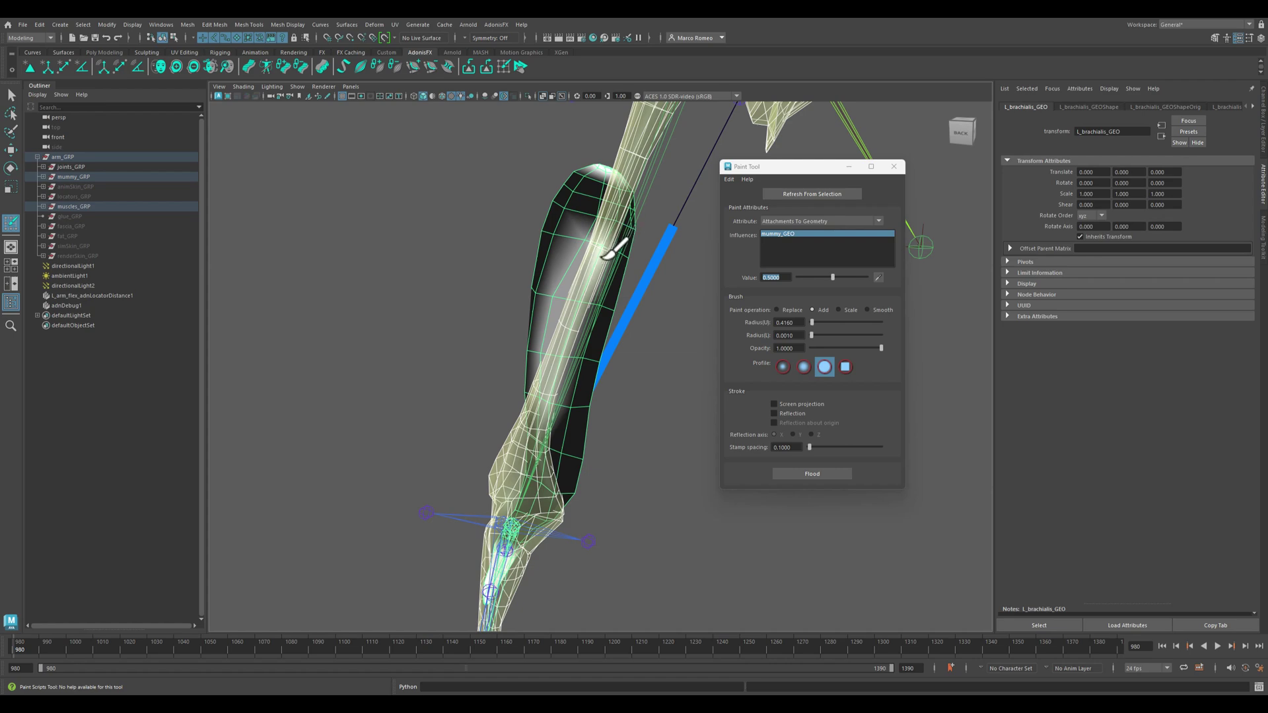
- Undo the additive attachment strokes on the back of the muscle
mouse_move(592, 337)
left_mouse_down()
mouse_move(583, 371)
mouse_move(529, 430)
mouse_move(549, 404)
mouse_move(517, 428)
mouse_move(514, 417)
left_mouse_up()
key("ctrl+z")
key("ctrl+z")
key("ctrl+z")
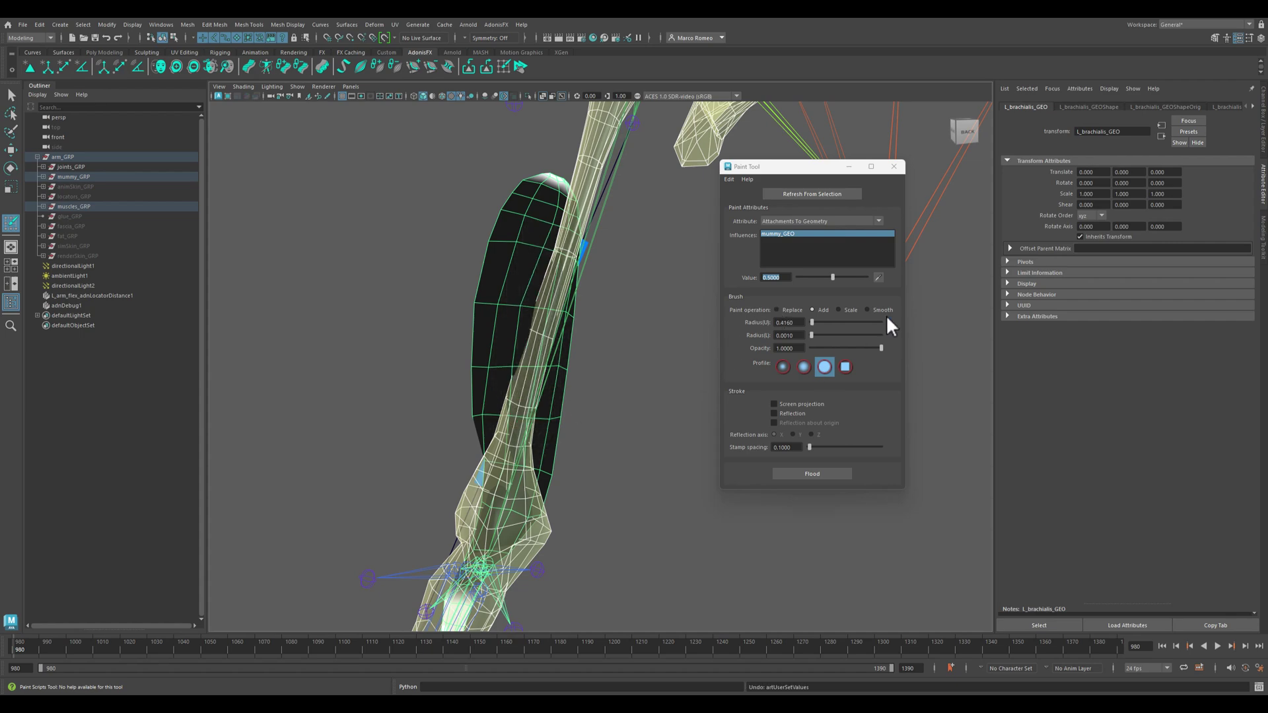
- Paint attachment weight of 0.5 in Replace mode along the muscle's back side where it faces the humerus
mouse_move(566, 268)
left_mouse_down("alt")
mouse_move(582, 240)
mouse_move(599, 249)
left_mouse_up("alt")
mouse_move(580, 315)
left_mouse_down()
mouse_move(604, 275)
mouse_move(581, 363)
mouse_move(537, 355)
mouse_move(547, 278)
mouse_move(565, 276)
left_mouse_up()
left_click_drag(537, 394, 561, 397)
mouse_move(478, 405)
left_mouse_down("alt")
mouse_move(546, 423)
mouse_move(543, 402)
mouse_move(481, 425)
mouse_move(429, 402)
mouse_move(462, 418)
left_mouse_up("alt")
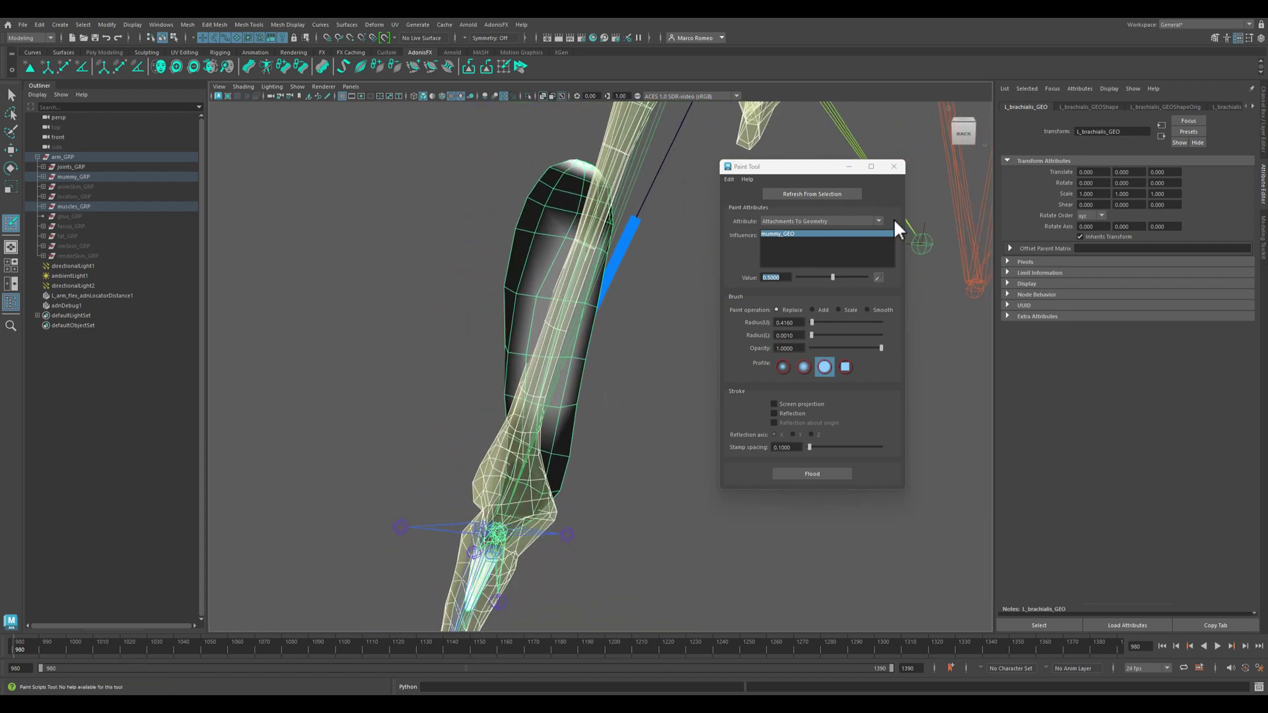
mouse_move(490, 359)
left_mouse_down("alt")
mouse_move(668, 363)
mouse_move(591, 359)
mouse_move(532, 285)
mouse_move(558, 293)
mouse_move(442, 304)
mouse_move(527, 363)
mouse_move(538, 350)
mouse_move(521, 506)
left_mouse_up("alt")
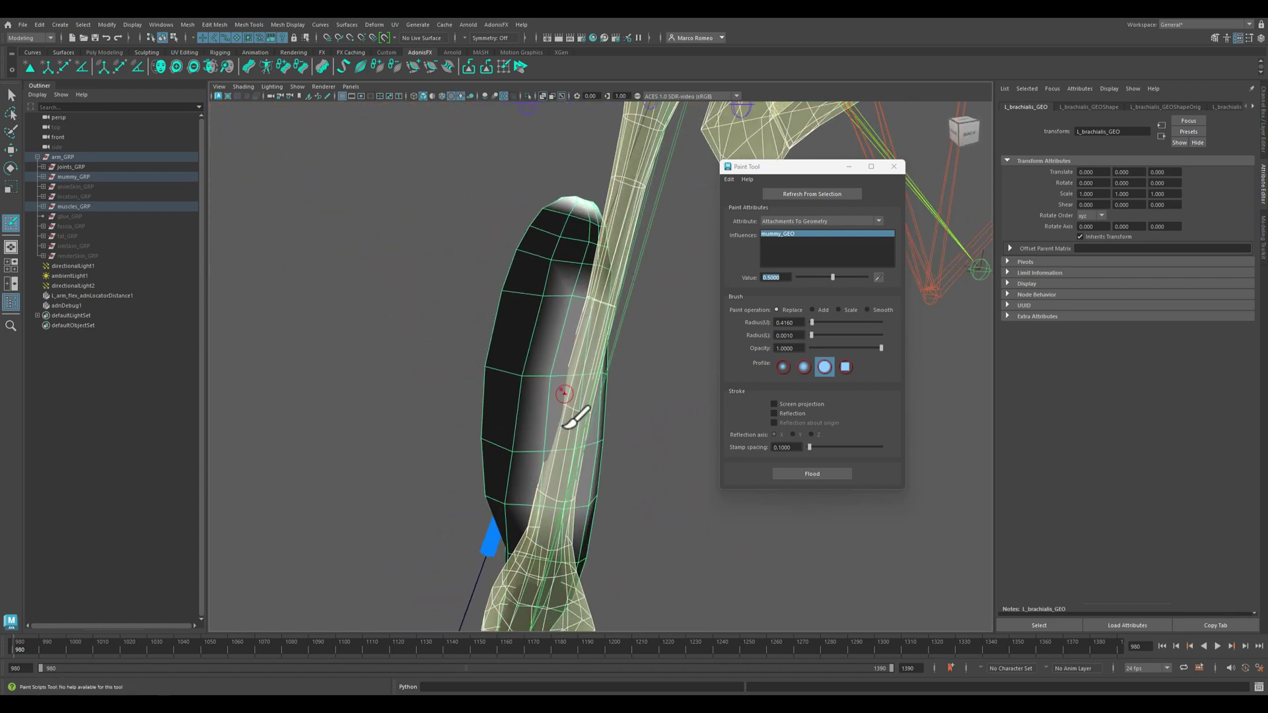
left_click_drag(589, 373, 510, 283, "alt")
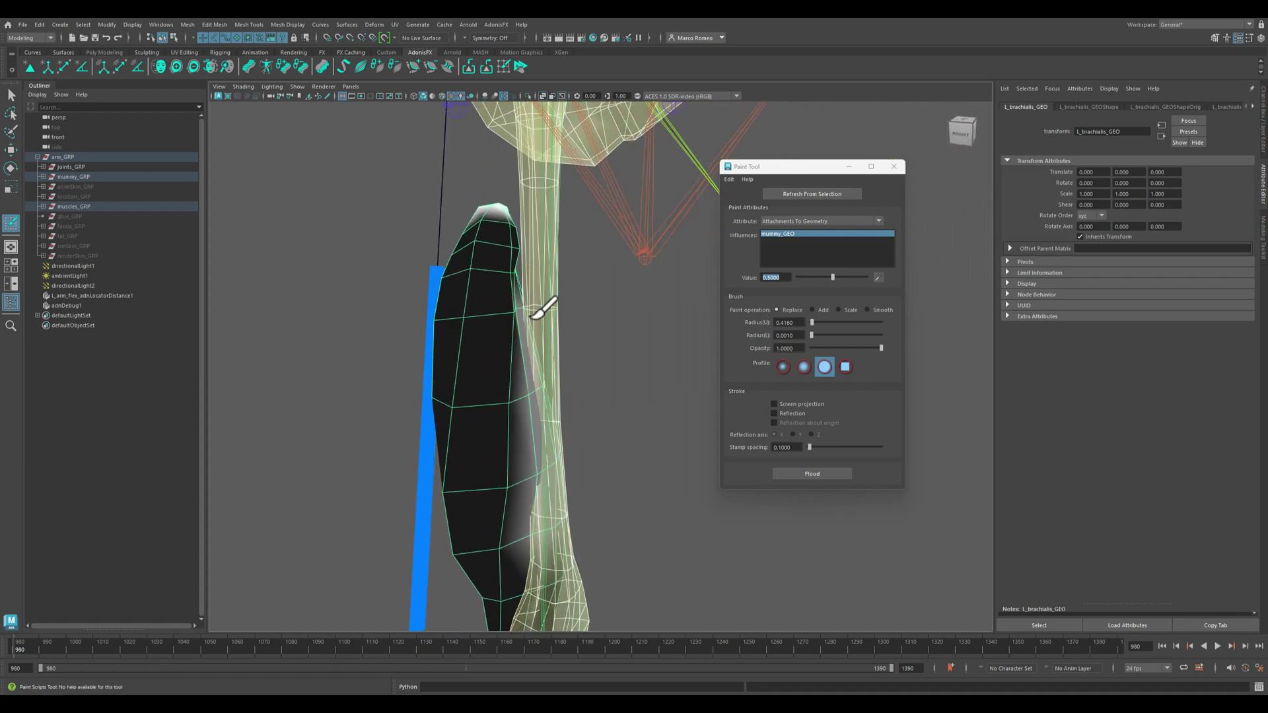
left_click_drag(580, 368, 592, 294, "alt")
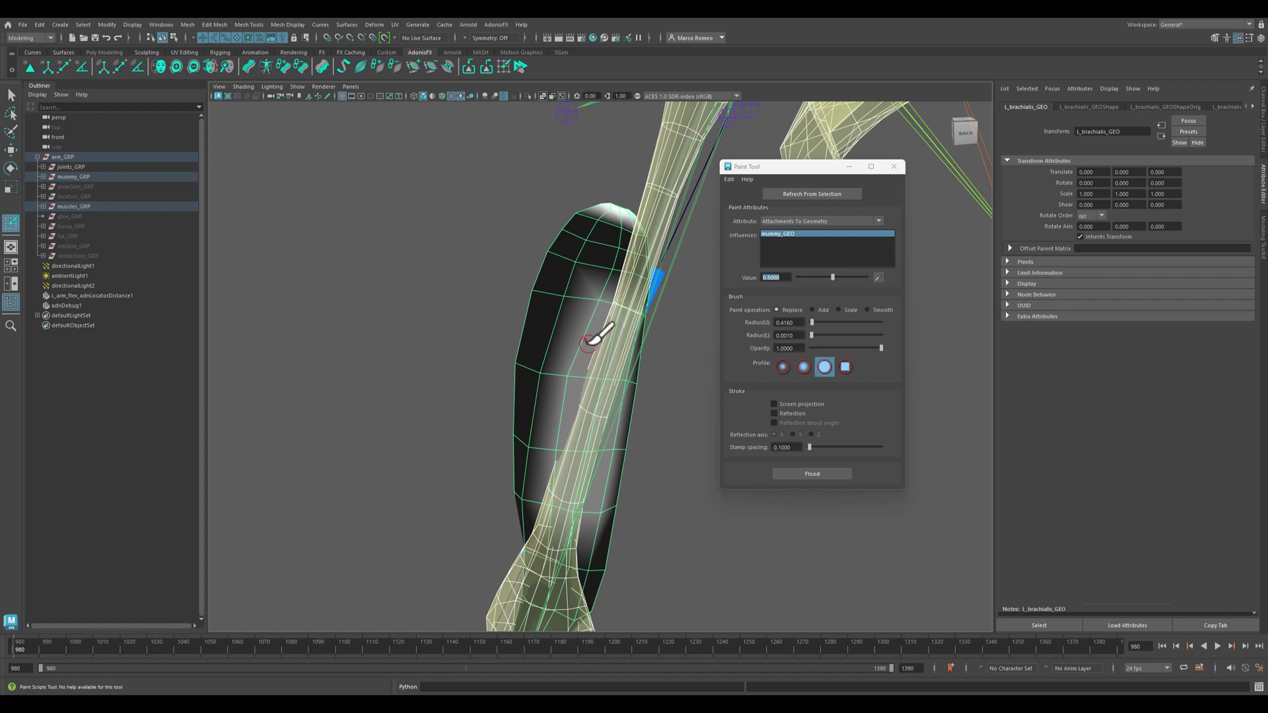
left_click_drag(589, 340, 578, 286, "alt")
left_click_drag(600, 367, 577, 297, "alt")
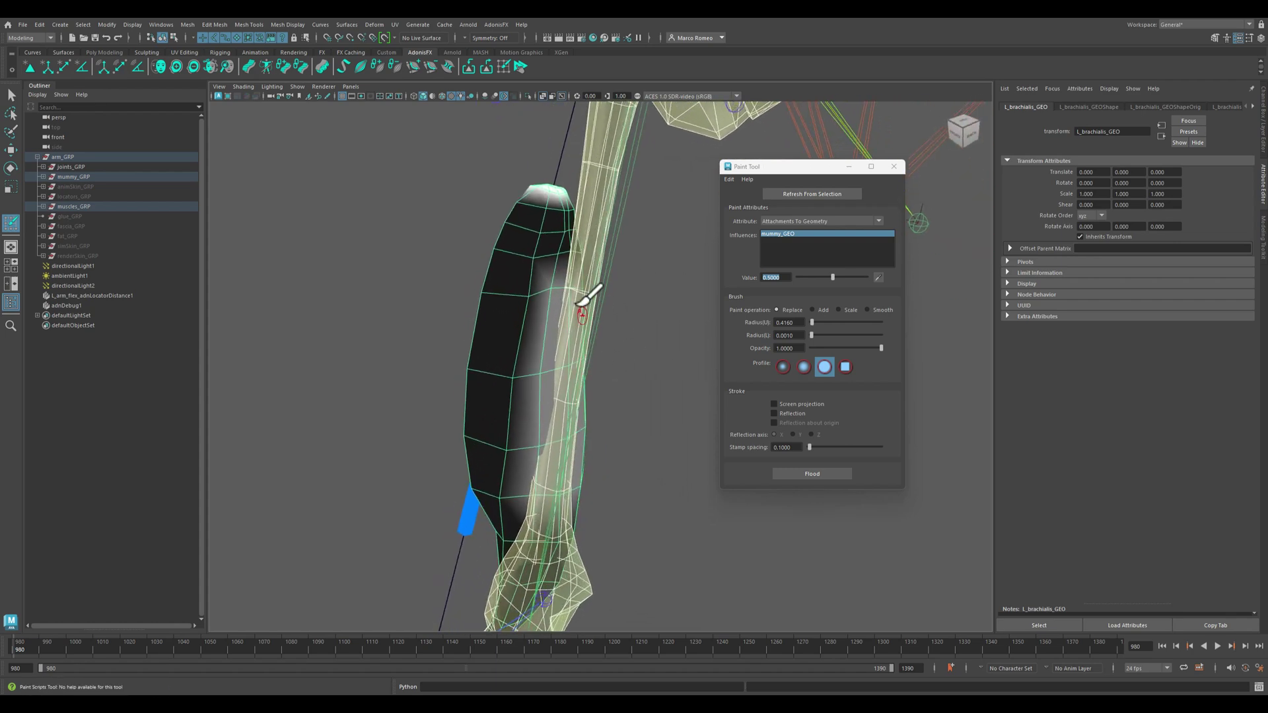
right_click_drag(670, 407, 480, 377, "alt")
middle_click_drag(533, 385, 518, 319, "alt")
mouse_move(637, 328)
left_mouse_down("alt")
mouse_move(547, 311)
mouse_move(542, 334)
left_mouse_up("alt")
- Switch the painted attribute to Slide On Geometry and flood the whole brachialis with 0.5
mouse_move(17, 649)
left_mouse_down()
mouse_move(433, 654)
mouse_move(38, 665)
mouse_move(130, 651)
mouse_move(20, 651)
left_mouse_up()
left_click_drag(396, 240, 540, 263, "alt")
left_click(809, 220)
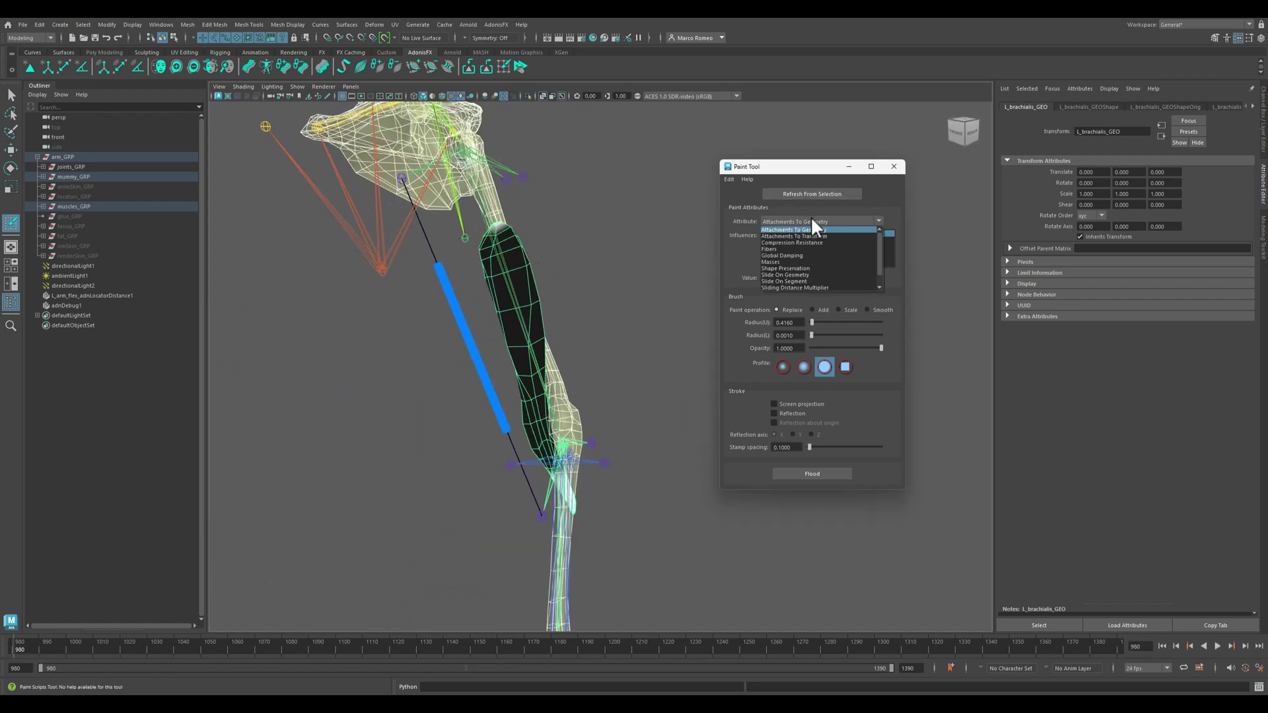
left_click(802, 275)
left_click_drag(458, 318, 966, 504, "alt")
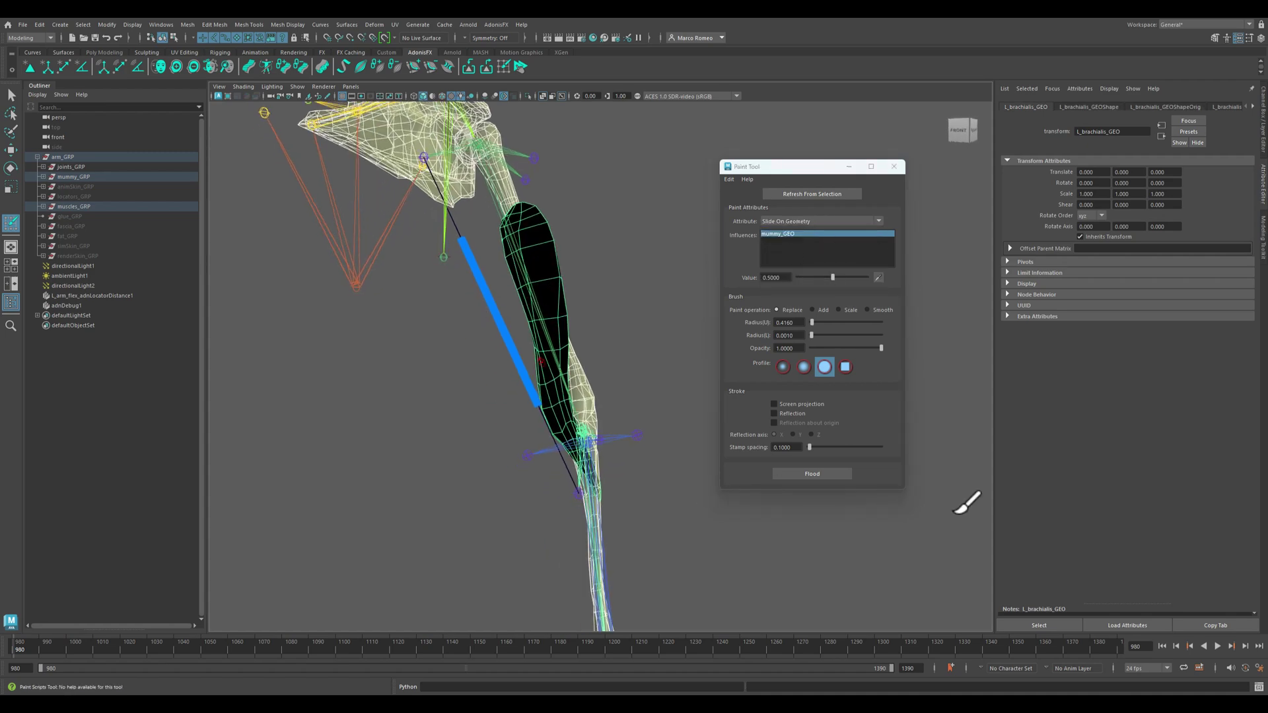
left_click(801, 474)
left_click_drag(577, 300, 464, 377, "alt")
scroll(504, 354, "up", 5)
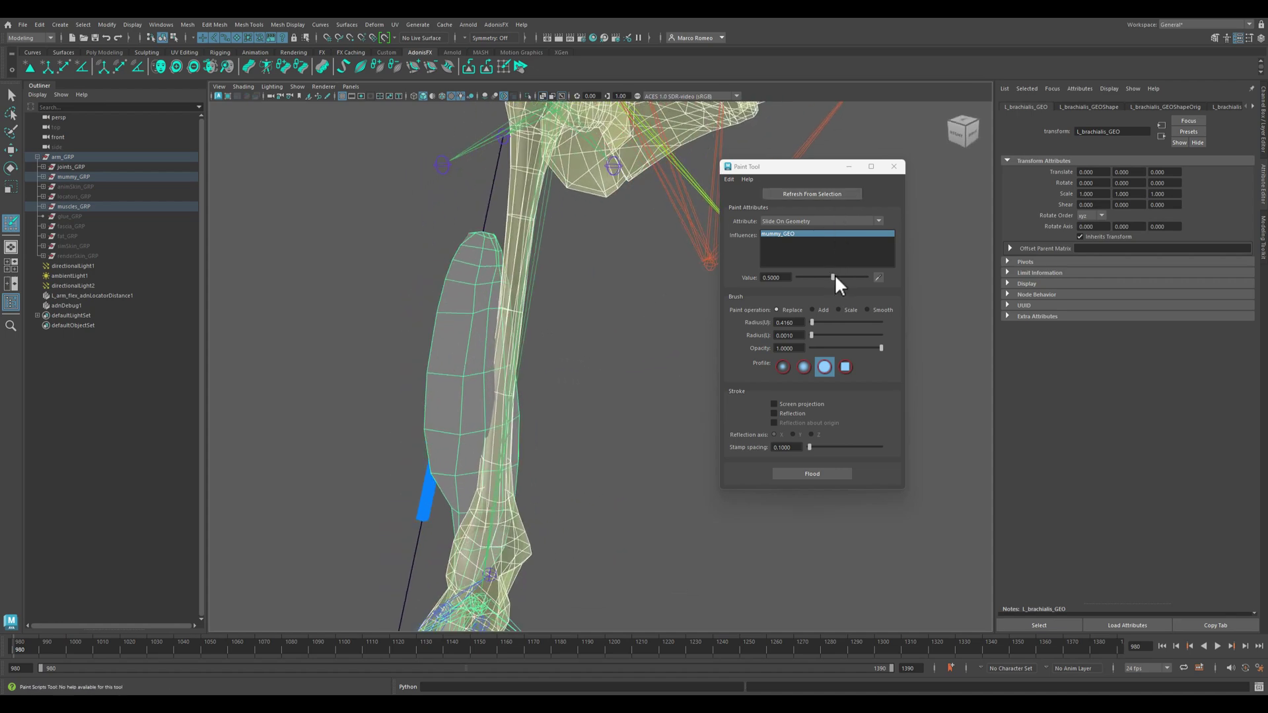
- Paint Slide On Geometry weight of 1.0 in Replace mode along the muscle's back side facing the humerus
mouse_move(613, 378)
left_mouse_down("alt")
mouse_move(555, 377)
mouse_move(576, 368)
mouse_move(598, 286)
mouse_move(608, 293)
left_mouse_up("alt")
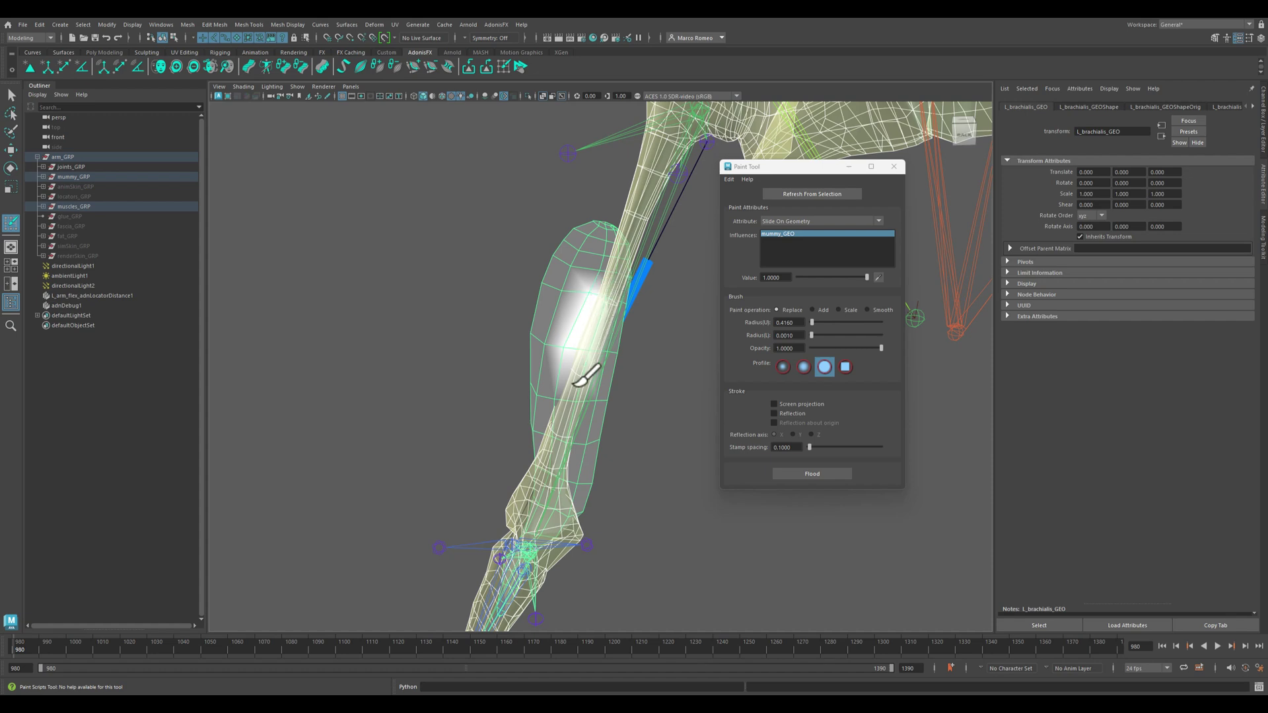
mouse_move(576, 398)
left_mouse_down()
mouse_move(580, 367)
mouse_move(557, 405)
mouse_move(565, 428)
mouse_move(583, 430)
mouse_move(596, 340)
mouse_move(671, 376)
mouse_move(634, 368)
mouse_move(679, 378)
mouse_move(703, 368)
mouse_move(634, 439)
mouse_move(538, 260)
mouse_move(486, 366)
left_mouse_up()
left_click_drag(453, 212, 506, 442, "alt")
mouse_move(507, 442)
middle_mouse_down("alt")
mouse_move(669, 403)
mouse_move(687, 371)
middle_mouse_up("alt")
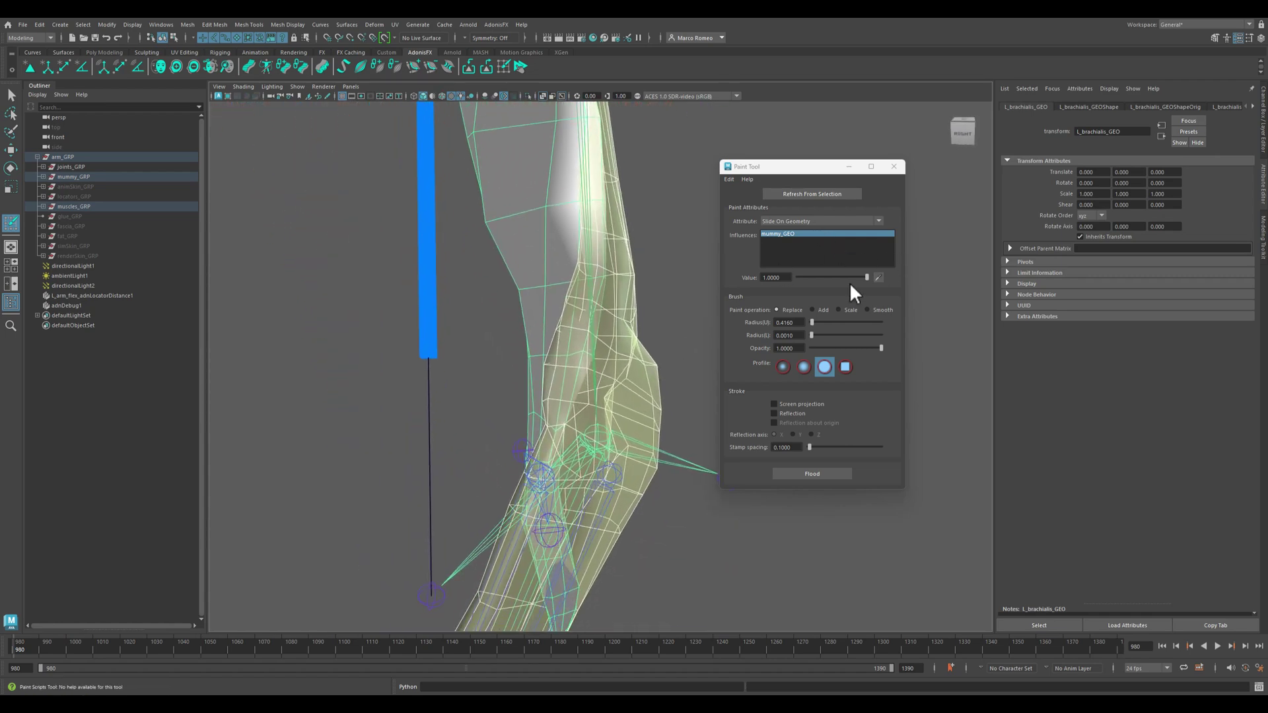
- Paint Slide On Geometry weight of 0 in Replace mode around the brachialis's lower end near the elbow
mouse_move(560, 362)
left_mouse_down("alt")
mouse_move(572, 371)
mouse_move(545, 357)
mouse_move(660, 371)
mouse_move(594, 359)
mouse_move(611, 374)
mouse_move(581, 410)
mouse_move(679, 439)
mouse_move(617, 430)
mouse_move(506, 453)
mouse_move(588, 419)
left_mouse_up("alt")
mouse_move(657, 465)
left_mouse_down("alt")
mouse_move(583, 425)
mouse_move(502, 427)
mouse_move(628, 414)
left_mouse_up("alt")
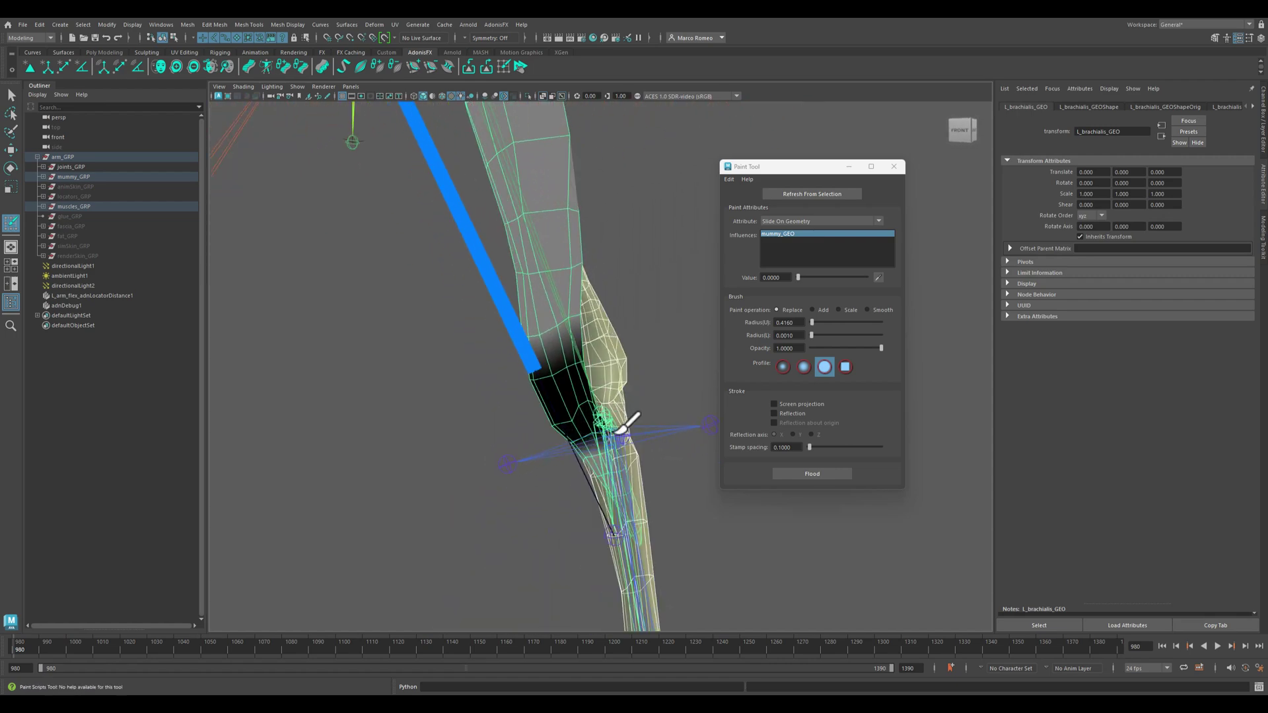
left_click_drag(543, 458, 713, 442, "alt")
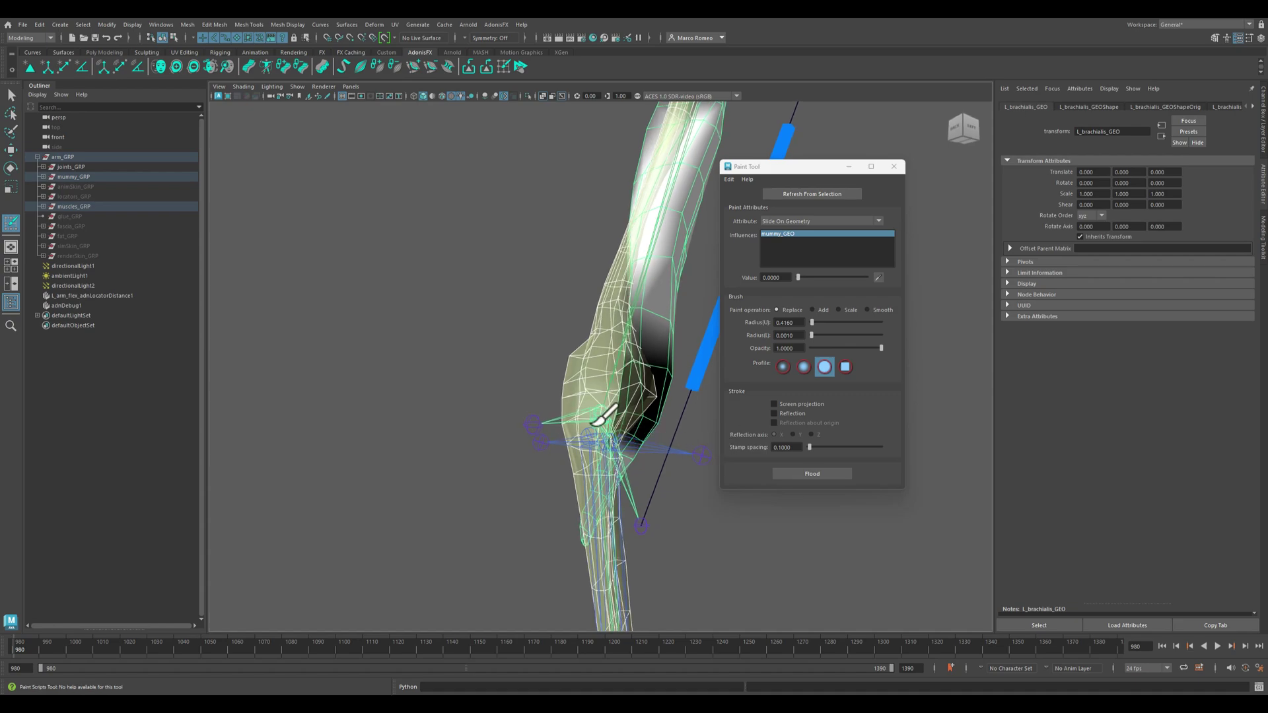
left_click_drag(602, 421, 404, 503, "alt")
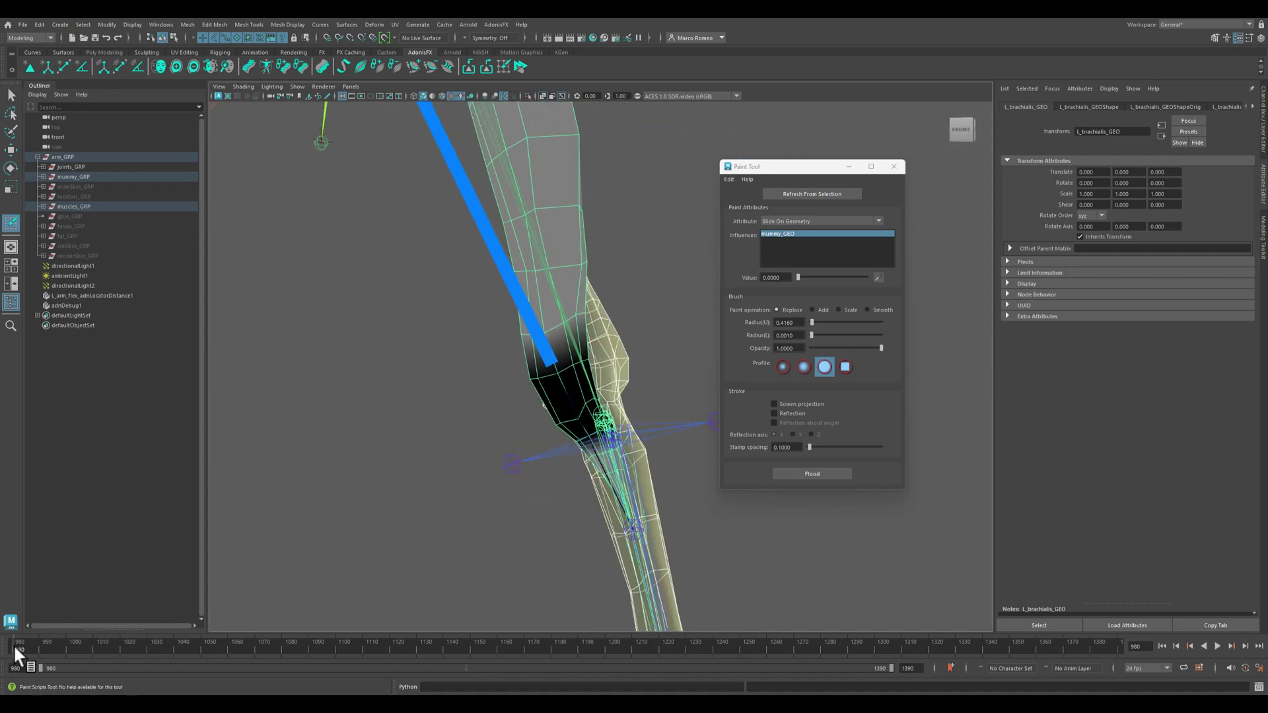
- Return to frame 980, leave weight painting, and examine the shaded brachialis around the humerus and elbow from several sides
mouse_move(15, 647)
left_mouse_down()
mouse_move(134, 635)
mouse_move(12, 636)
left_mouse_up()
right_click_drag(396, 487, 316, 443, "alt")
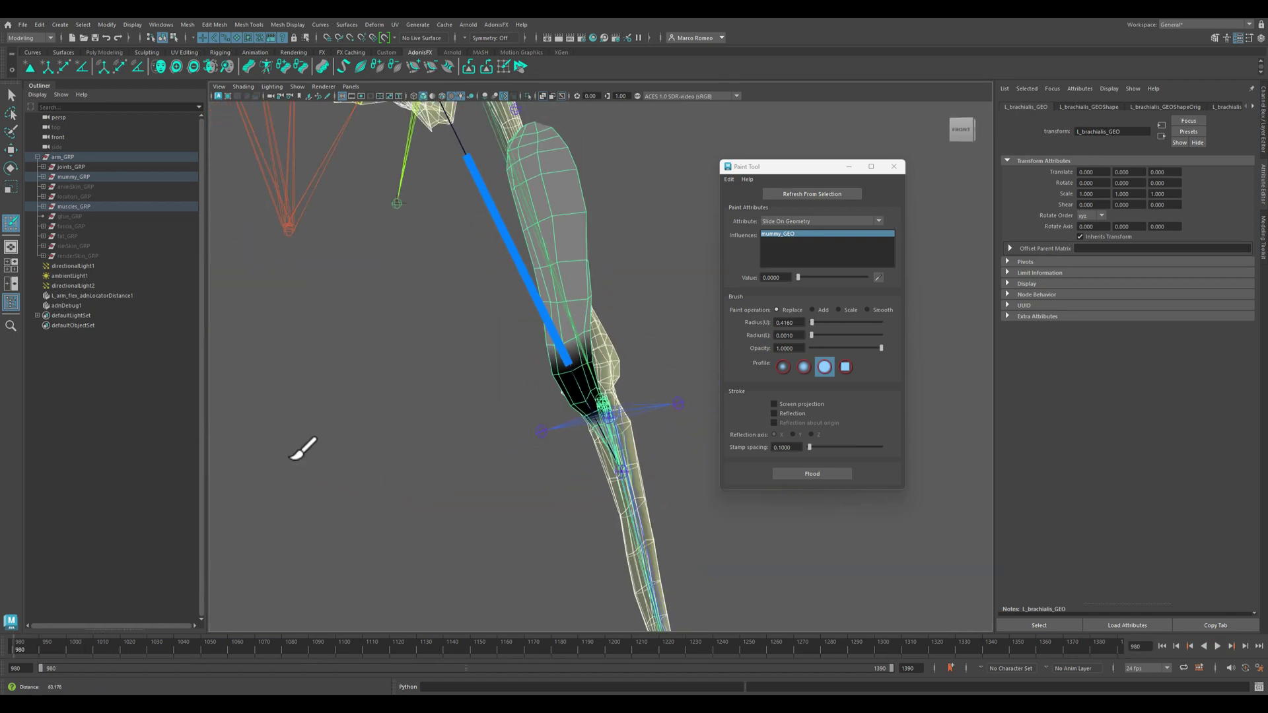
key("q")
mouse_move(492, 494)
left_mouse_down("alt")
mouse_move(438, 499)
mouse_move(508, 476)
left_mouse_up("alt")
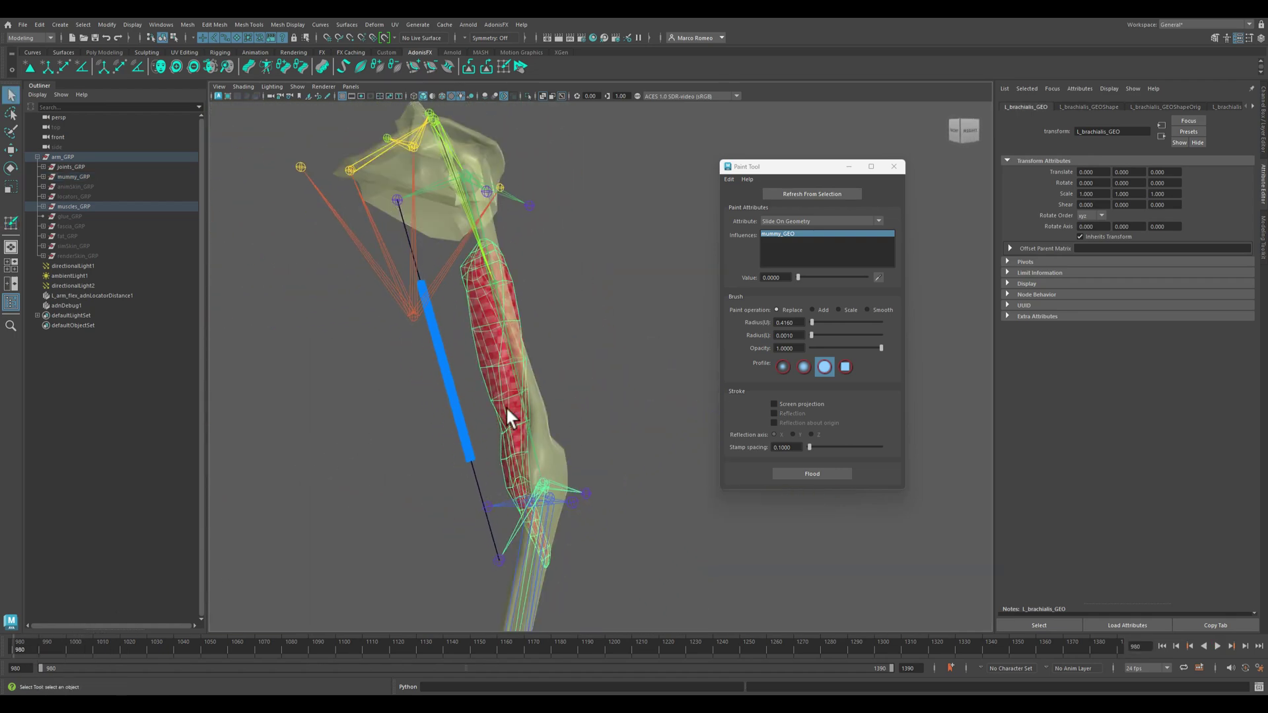
left_click_drag(502, 418, 624, 449, "alt")
middle_click_drag(623, 441, 602, 349, "alt")
left_click_drag(620, 381, 661, 375, "alt")
middle_click_drag(588, 342, 615, 340, "alt")
left_click_drag(679, 416, 656, 423, "alt")
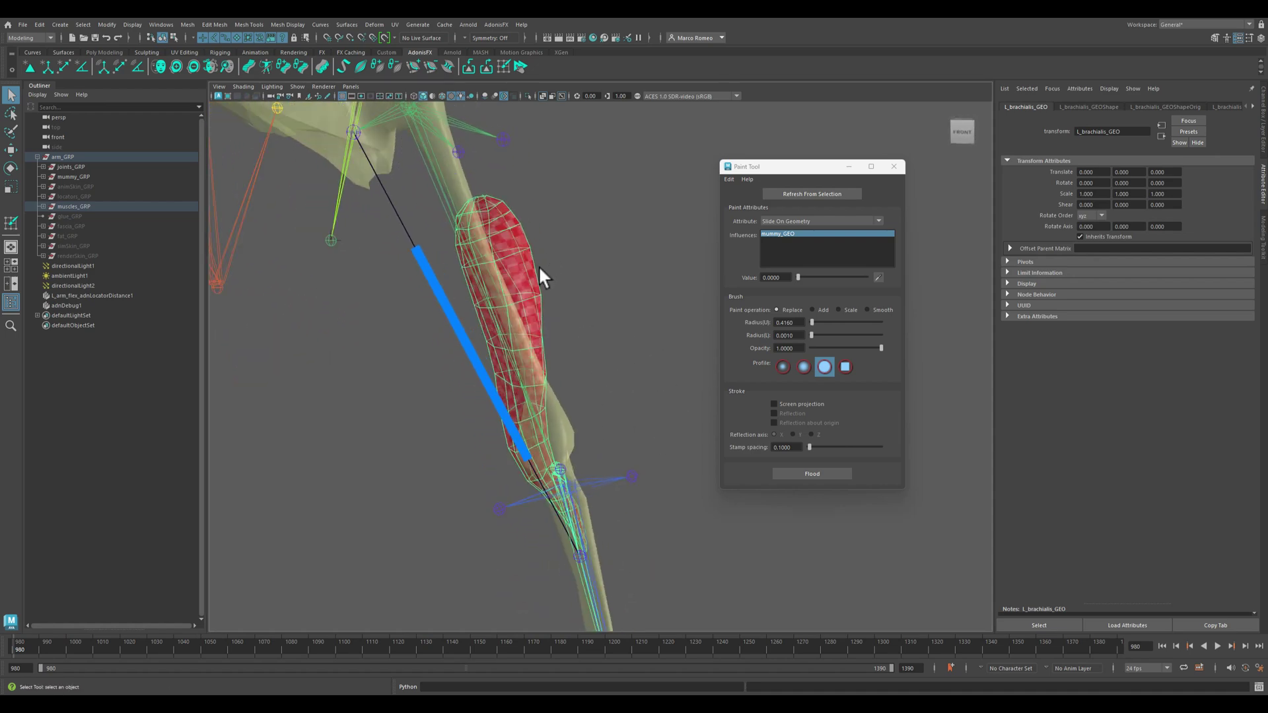